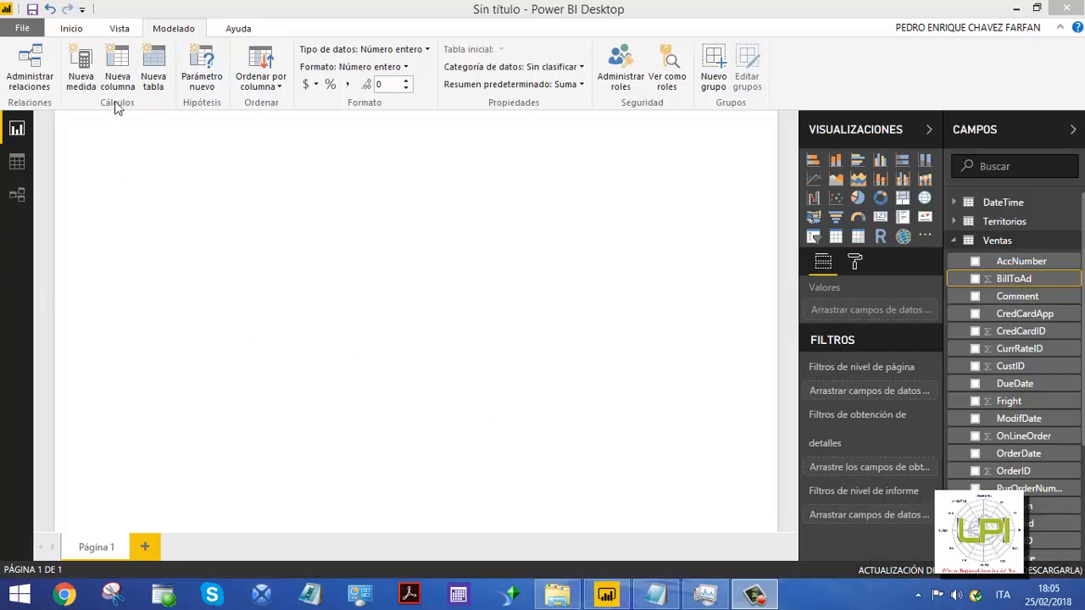
left_click(180, 34)
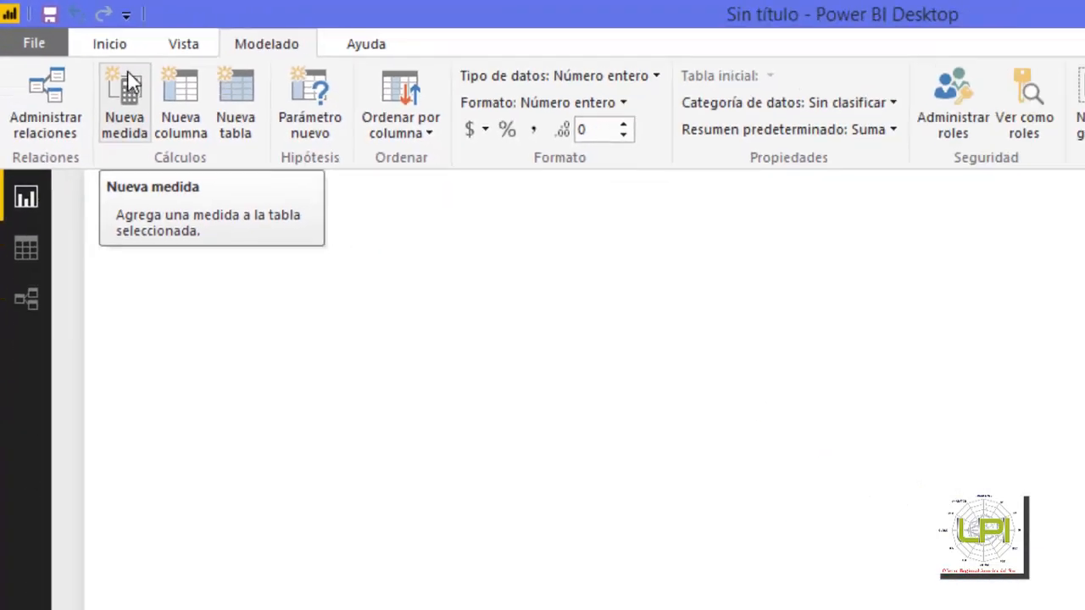
left_click(116, 50)
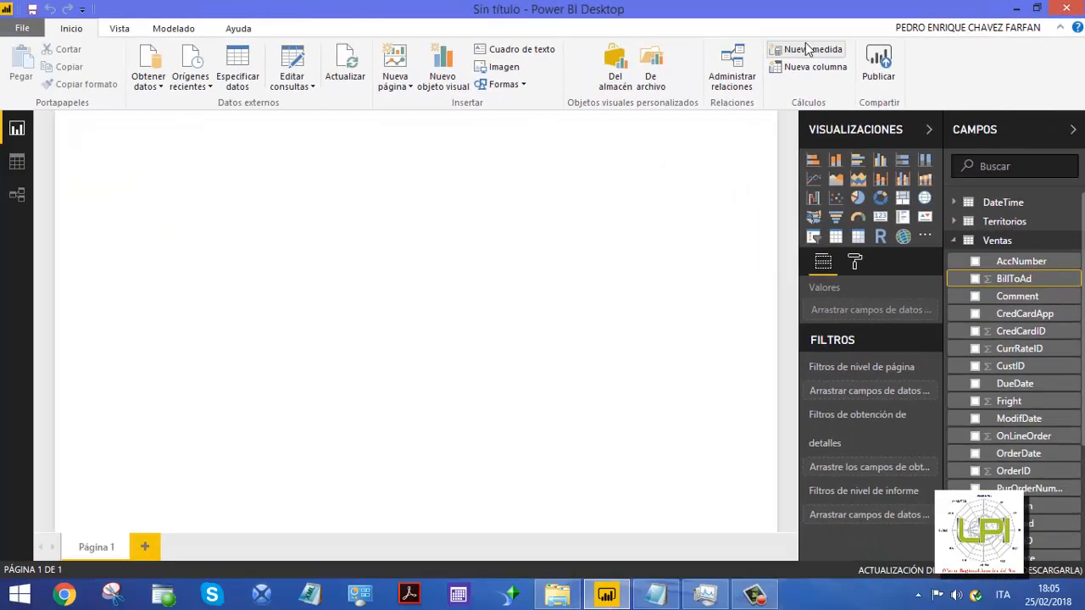
left_click(807, 49)
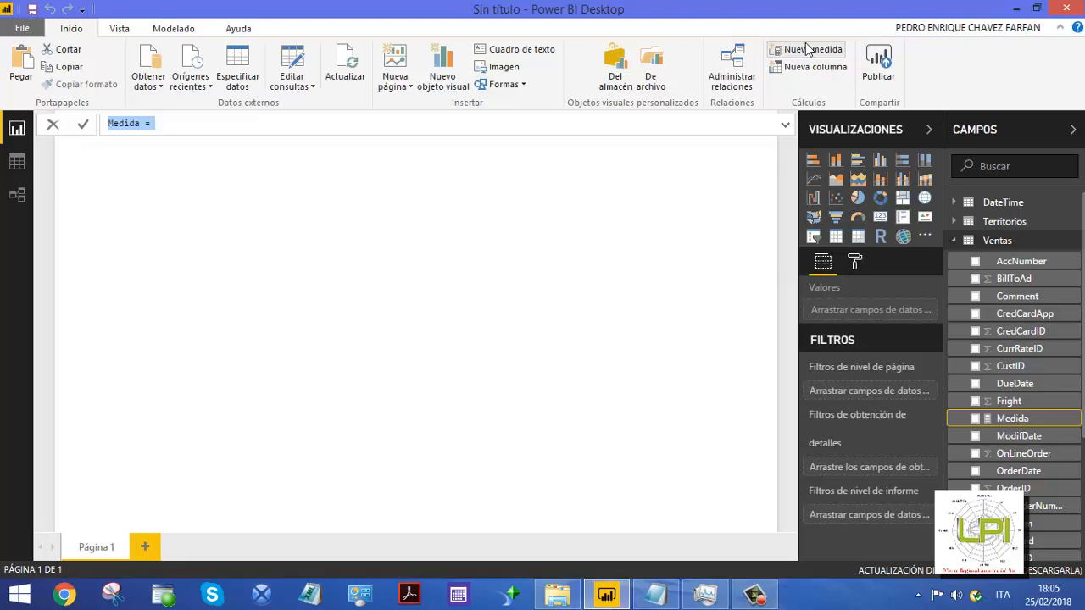
key("End")
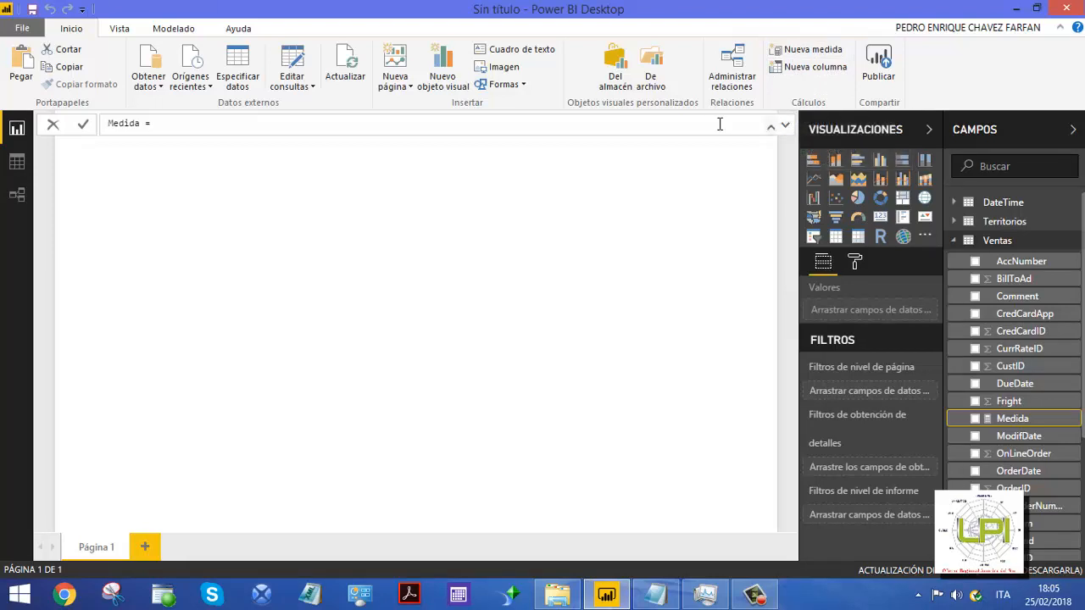
type("tot")
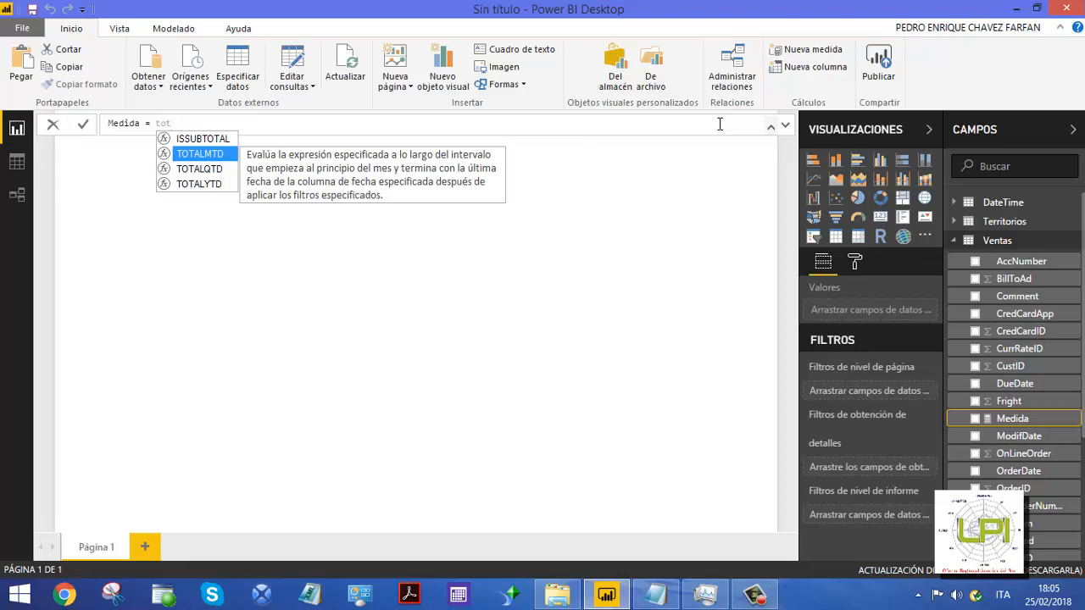
left_click(202, 186)
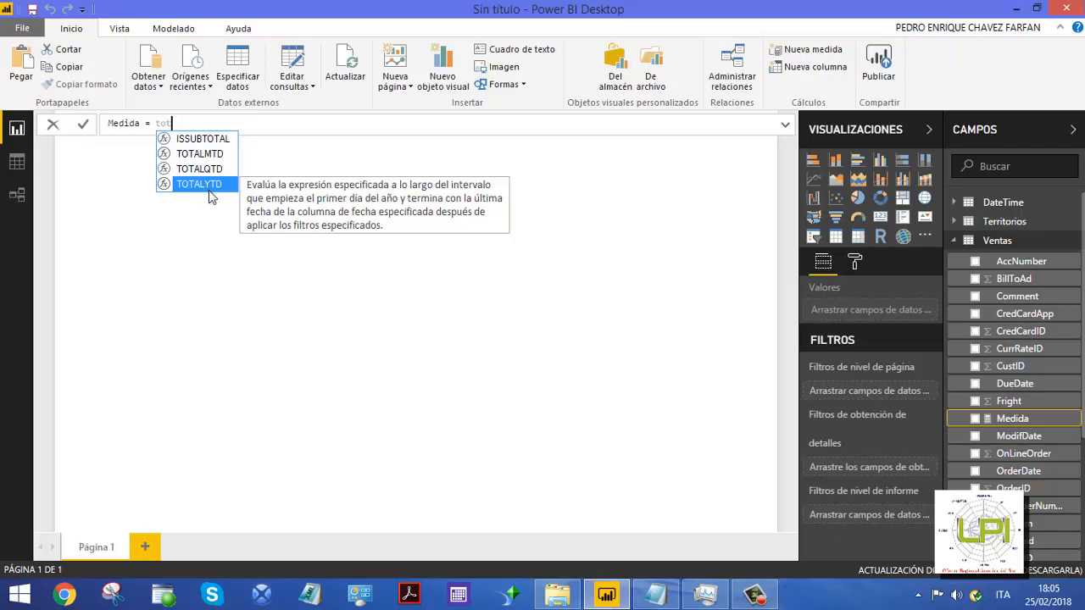
key("BackSpace")
key("BackSpace")
key("BackSpace")
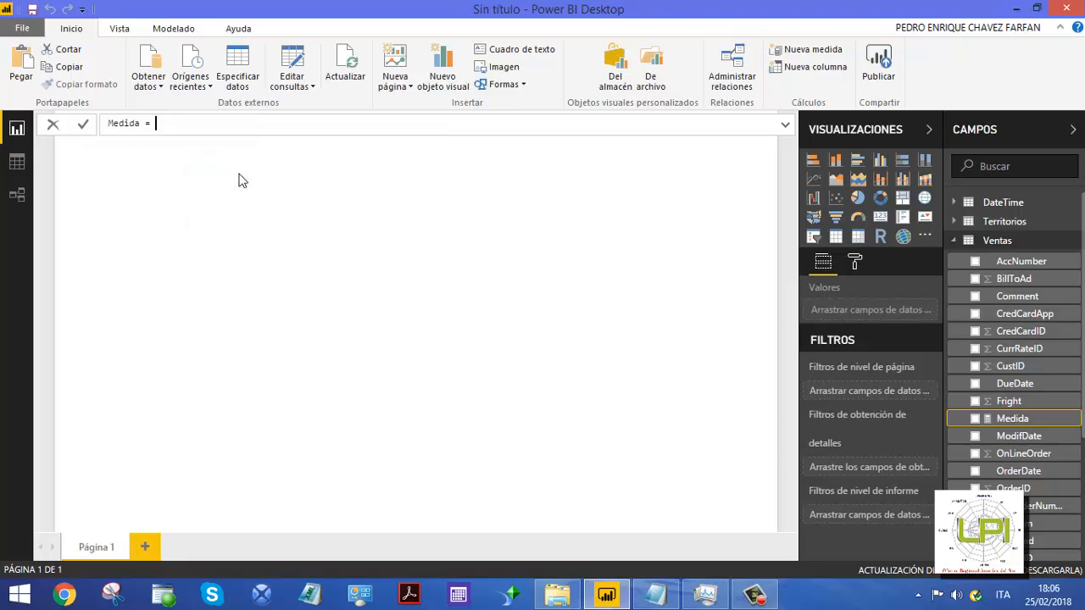
type("date")
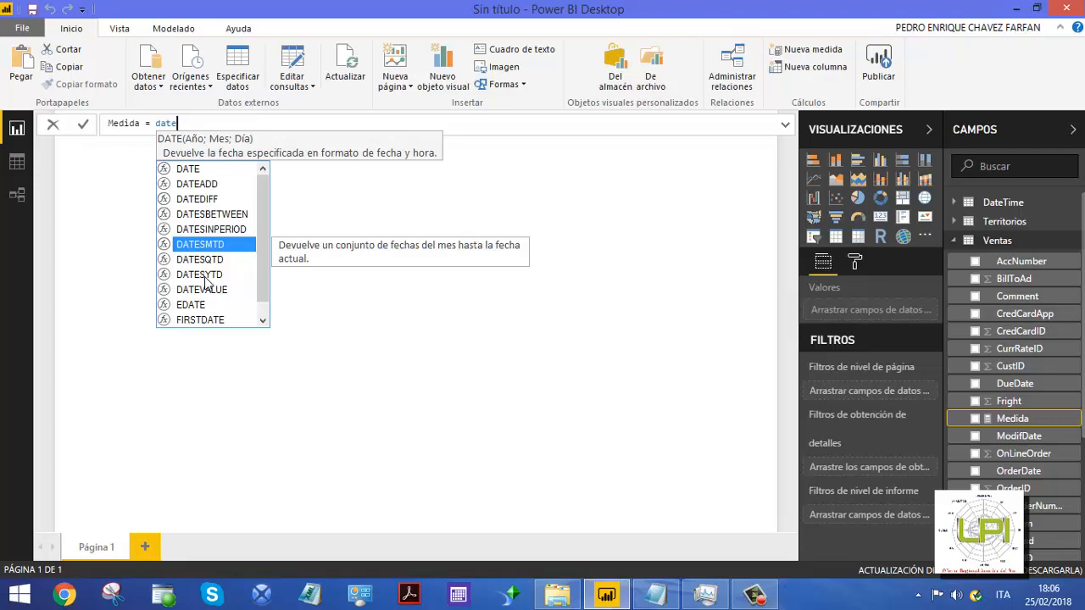
left_click(52, 124)
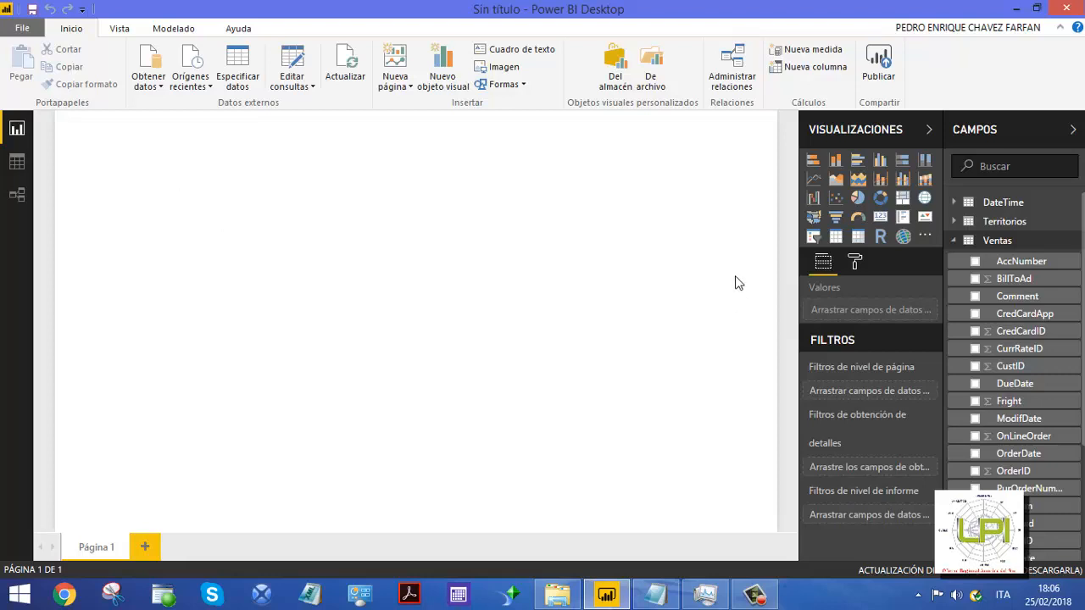
left_click(955, 241)
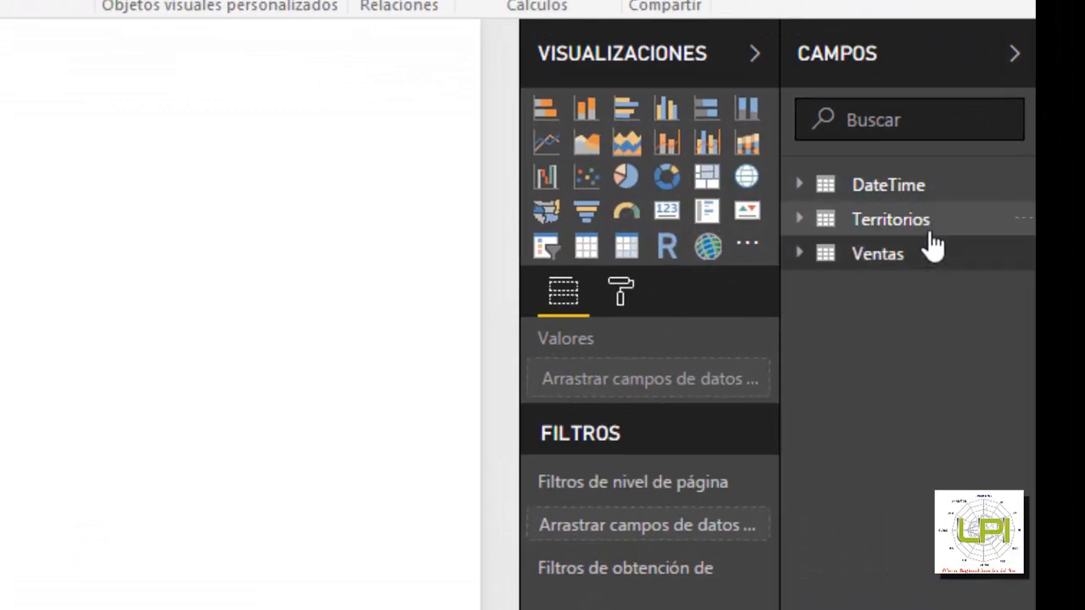
left_click(806, 224)
left_click(812, 225)
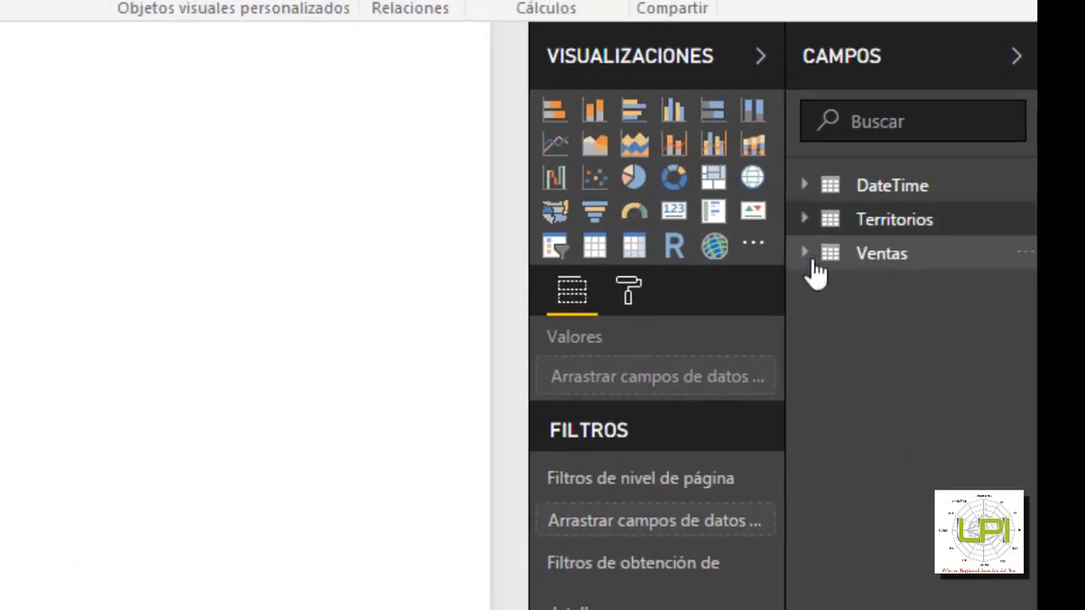
left_click(803, 258)
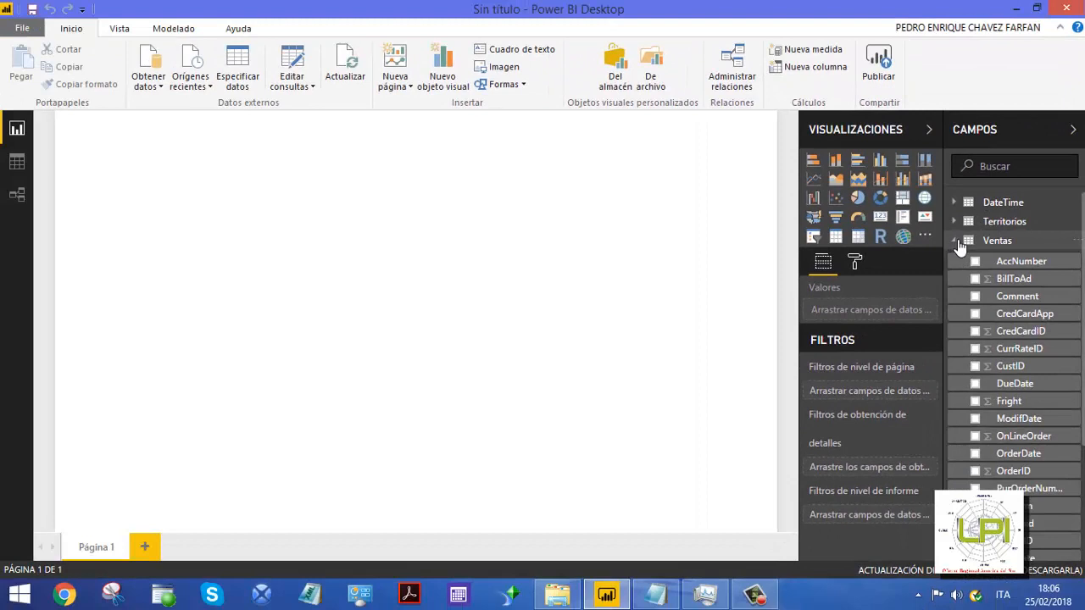
left_click(955, 243)
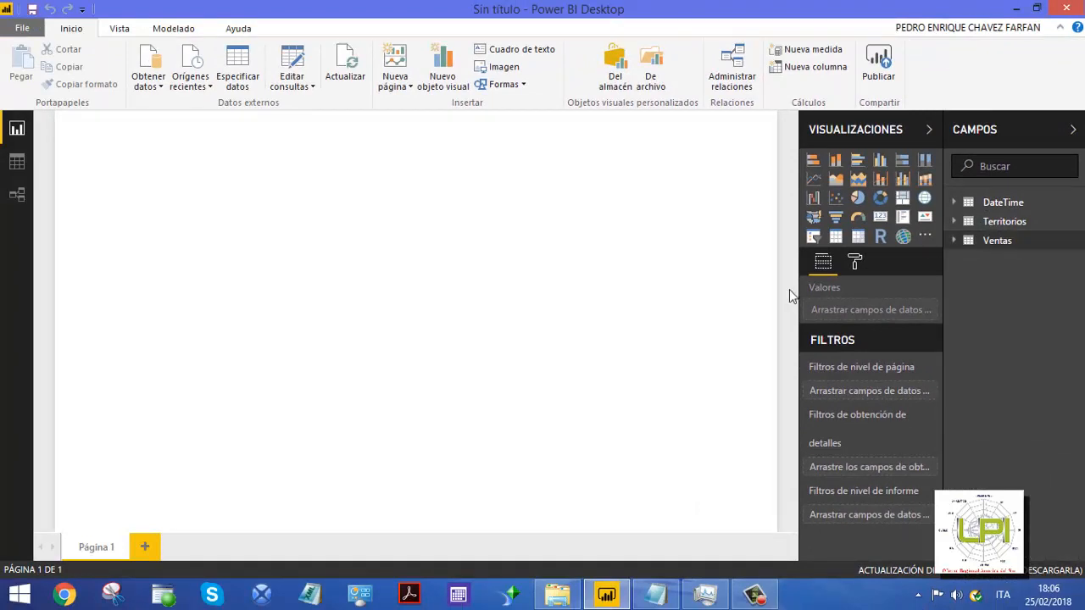
Insert a matrix with the DateTime date field as rows, keeping only the Mes level
left_click(858, 236)
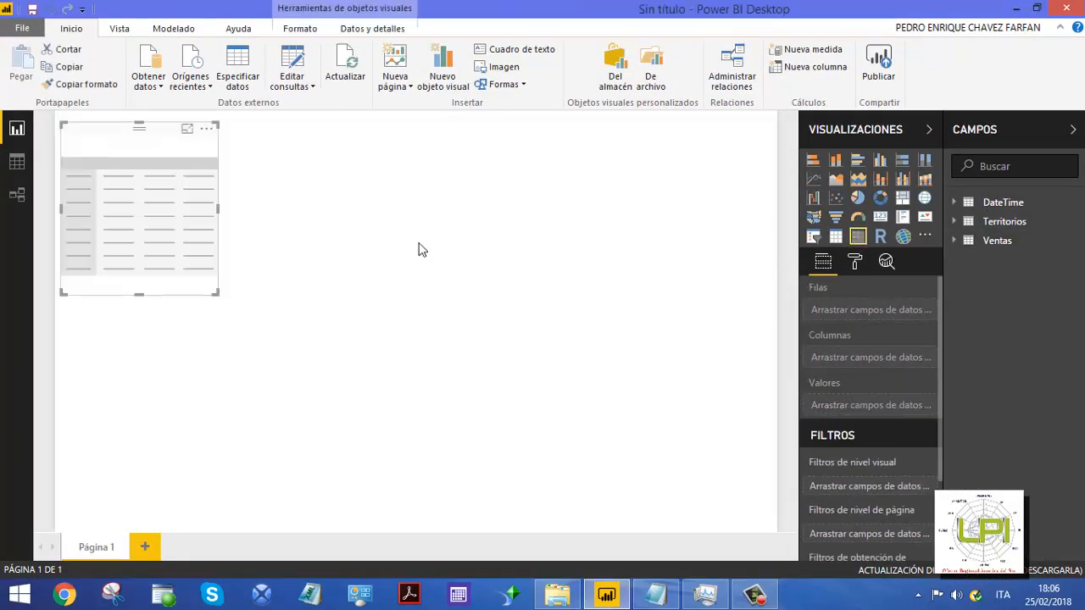
left_click(992, 204)
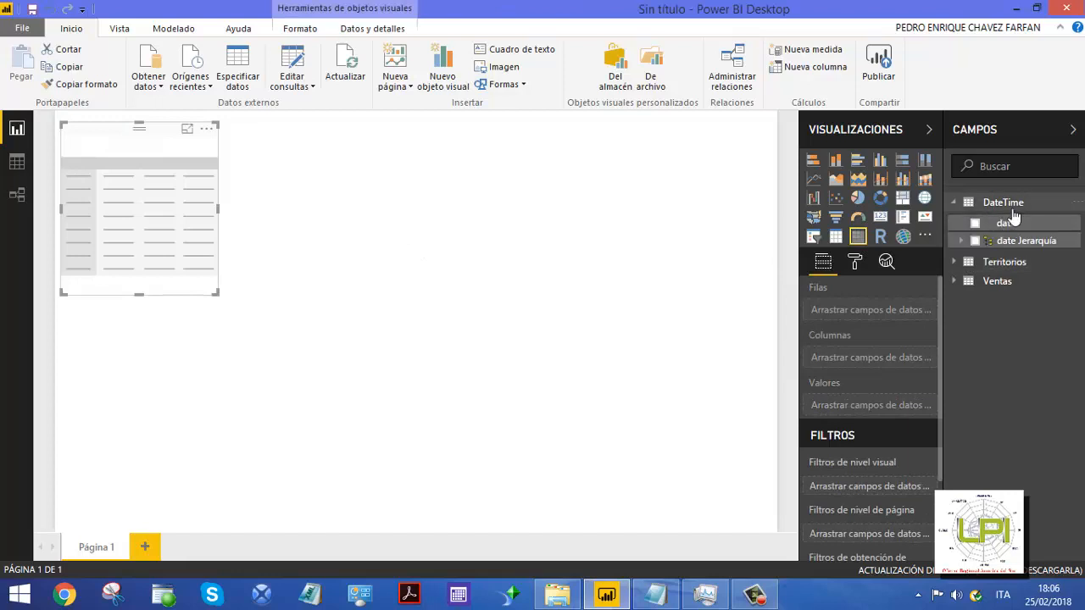
left_click_drag(1012, 224, 865, 310)
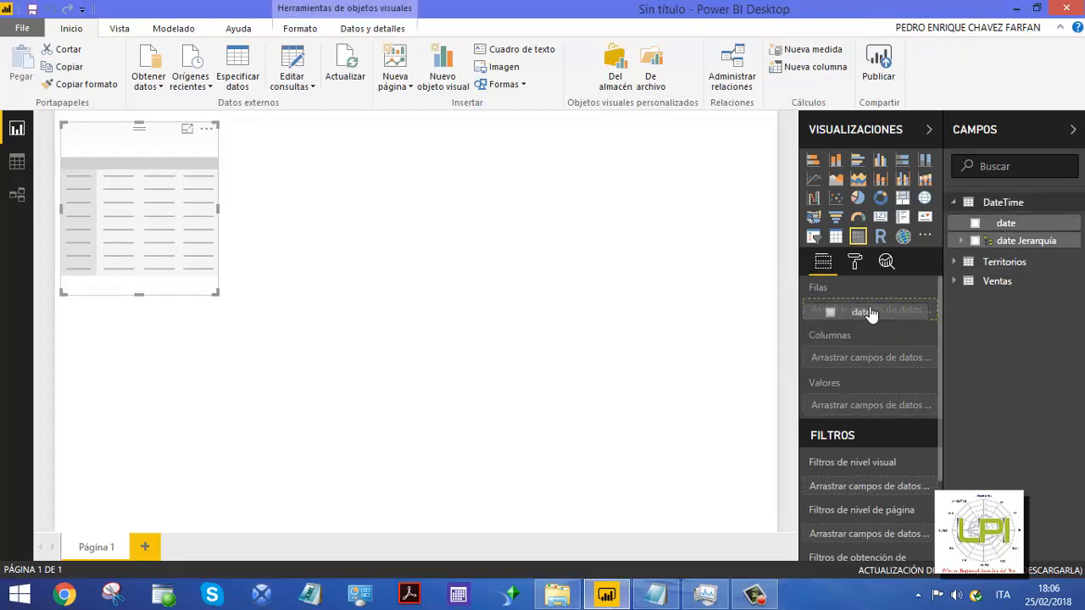
left_click(929, 327)
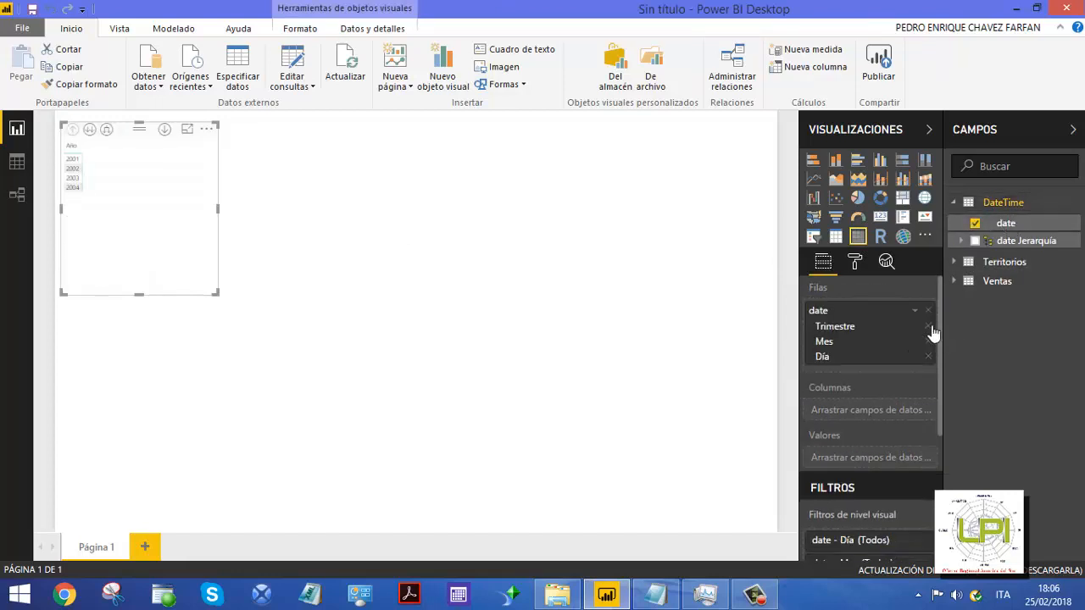
left_click(929, 327)
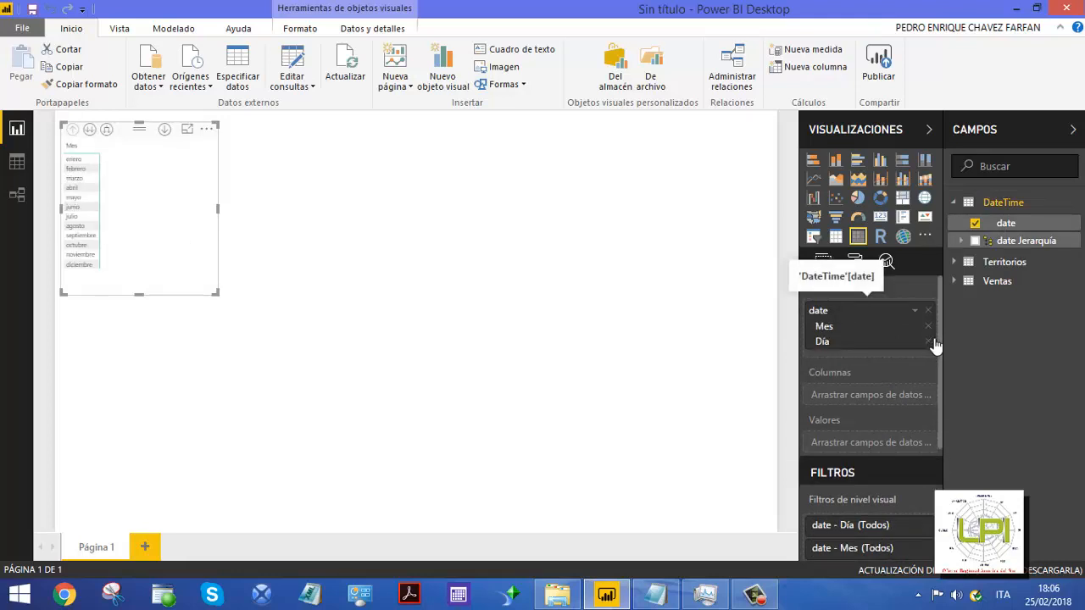
left_click(929, 340)
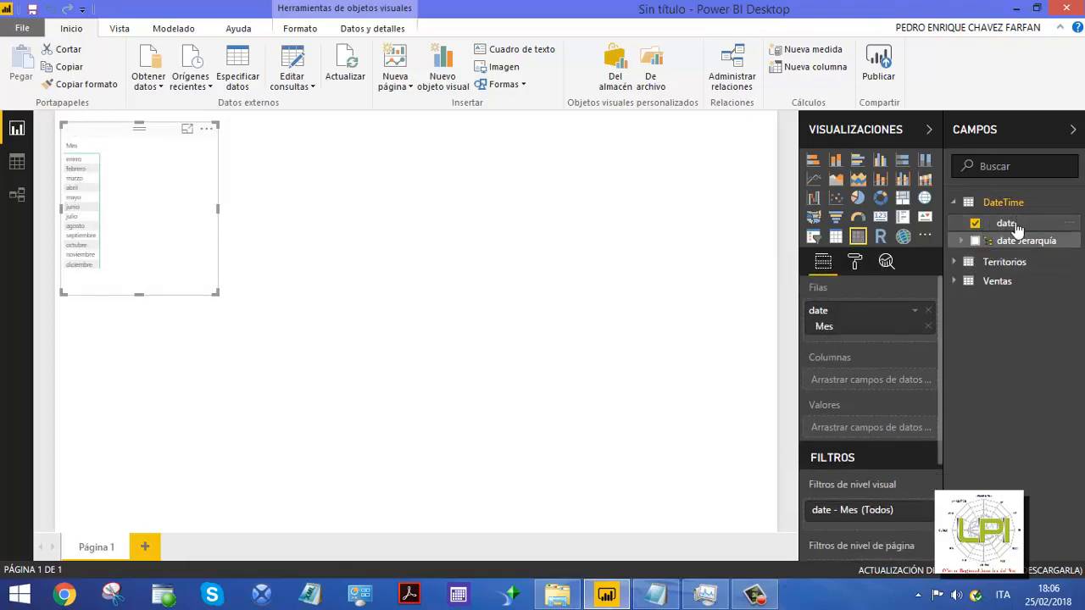
Add the DateTime date field to the matrix columns, keeping only the Año level
left_click_drag(1017, 228, 873, 383)
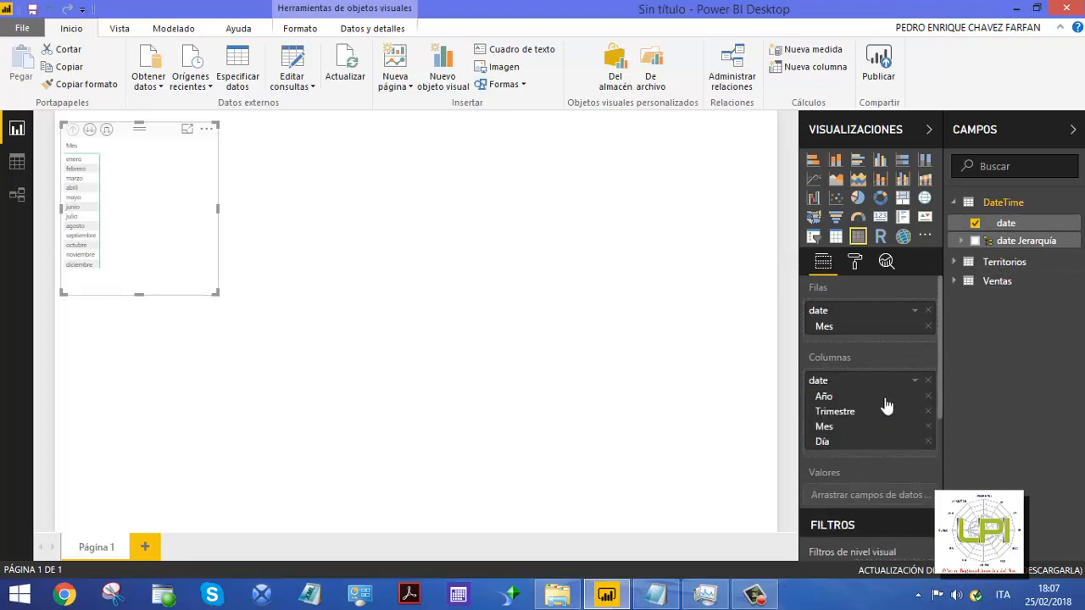
left_click(929, 412)
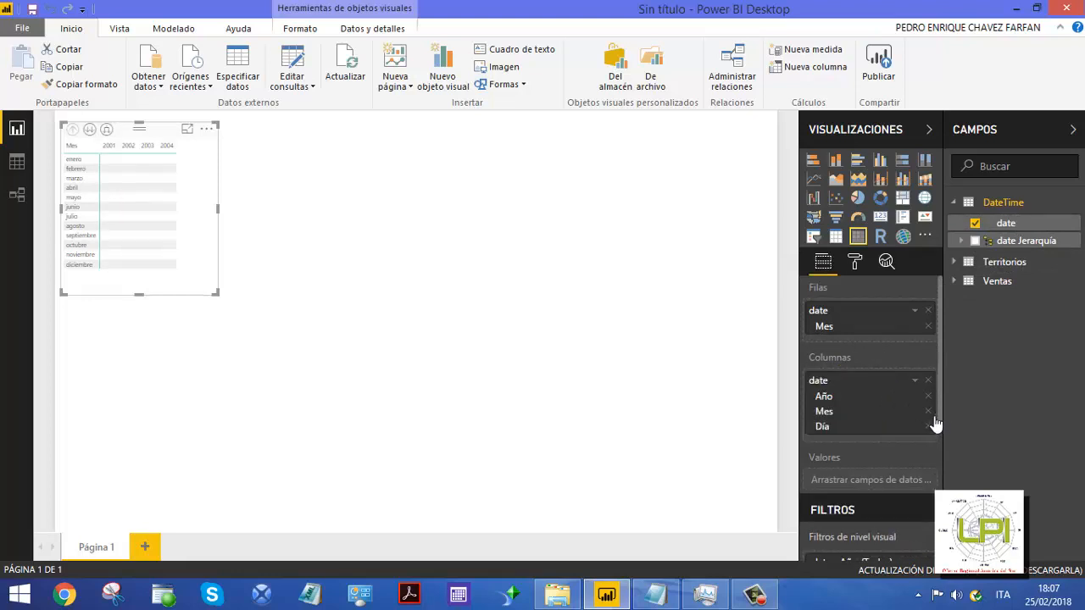
left_click(929, 412)
left_click(929, 411)
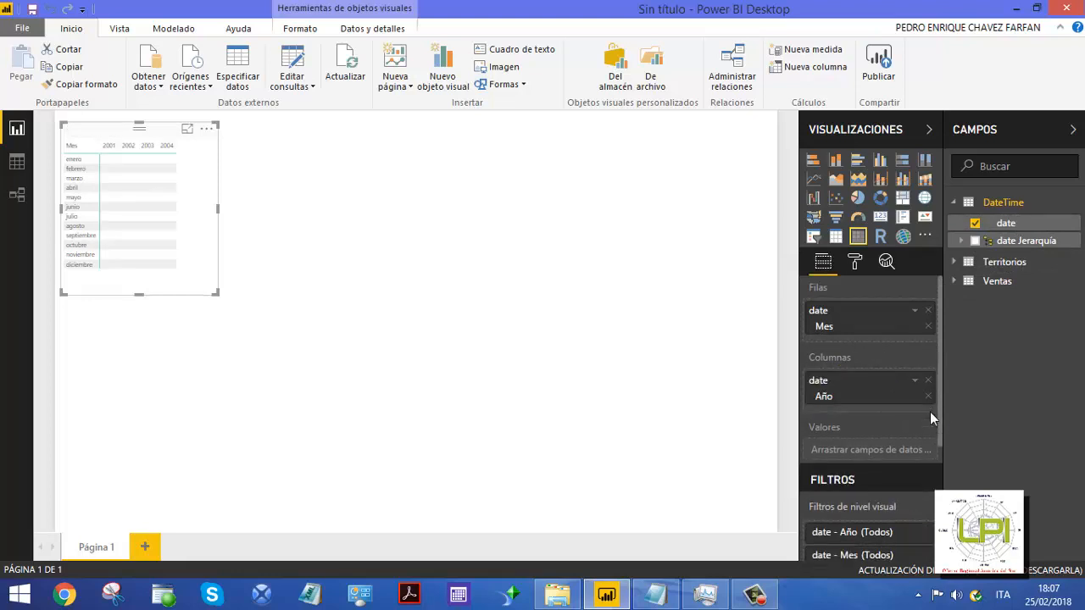
Add TotalDue from the Ventas table as the matrix values and widen the matrix to fit all its columns
left_click(953, 202)
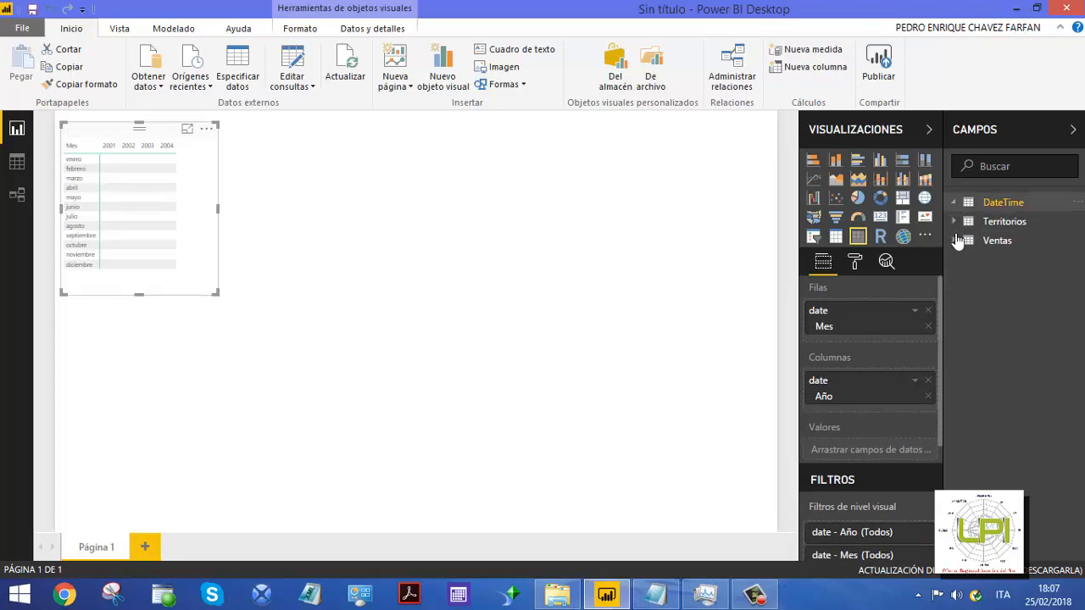
left_click(962, 241)
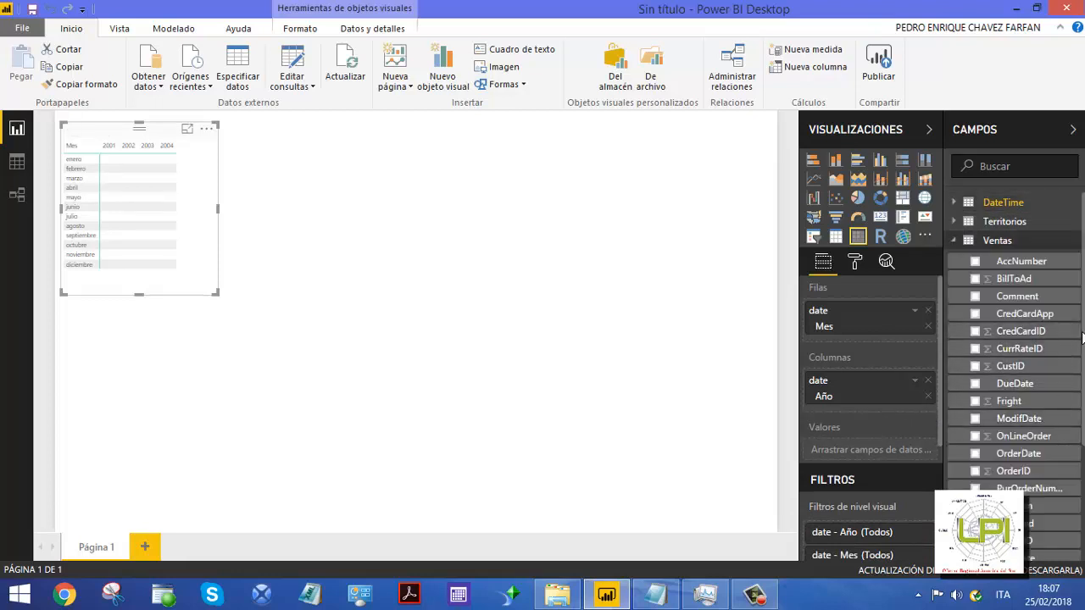
scroll(1075, 500, "down", 5)
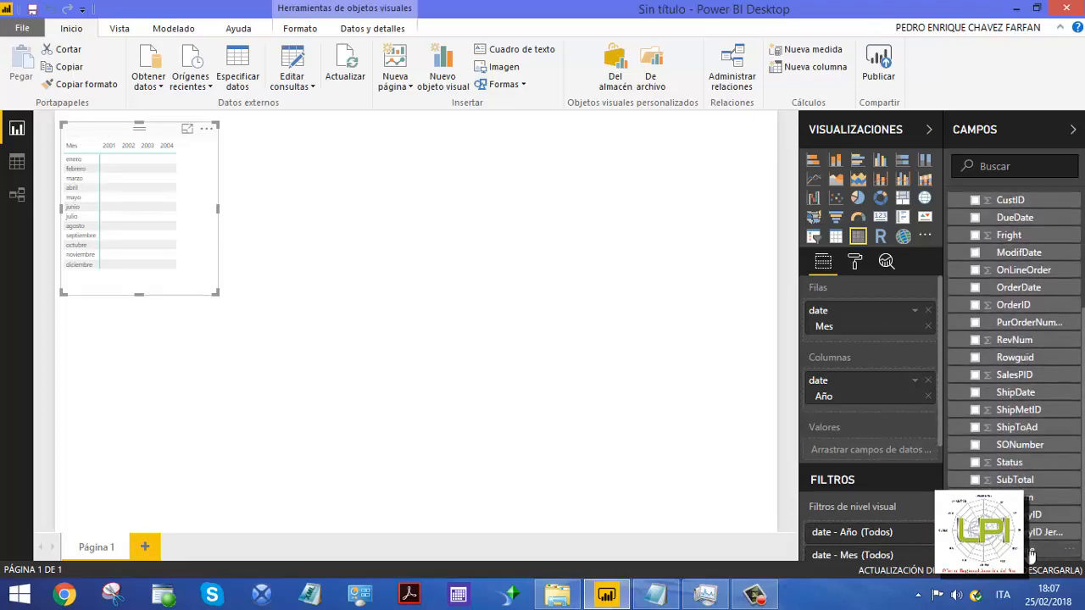
left_click_drag(1030, 551, 894, 456)
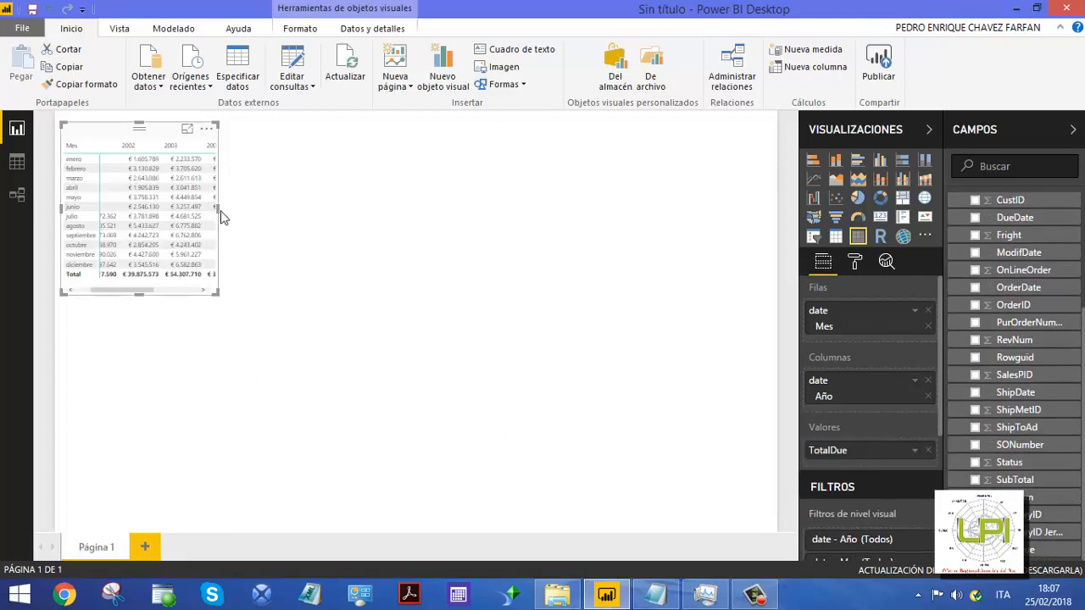
left_click_drag(218, 213, 351, 220)
left_click(457, 273)
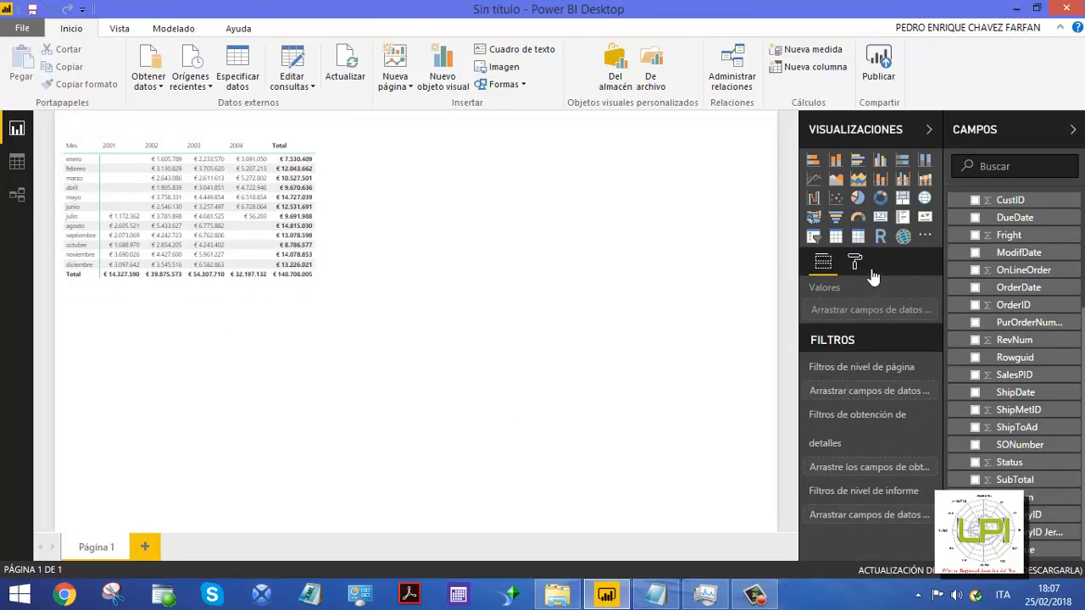
Turn off both the row and column subtotals of the matrix
left_click(310, 144)
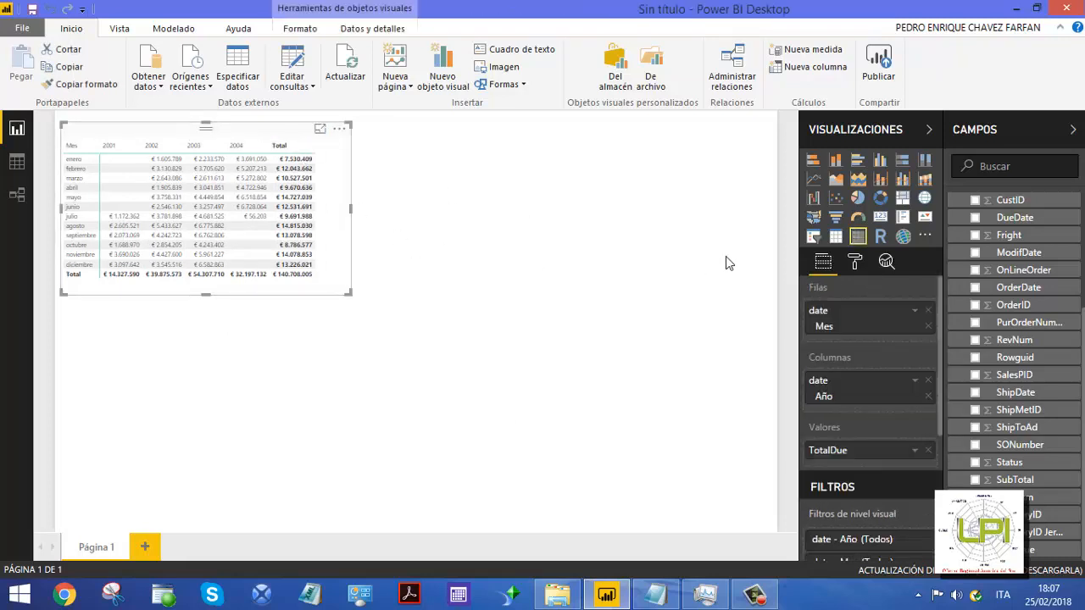
left_click(855, 263)
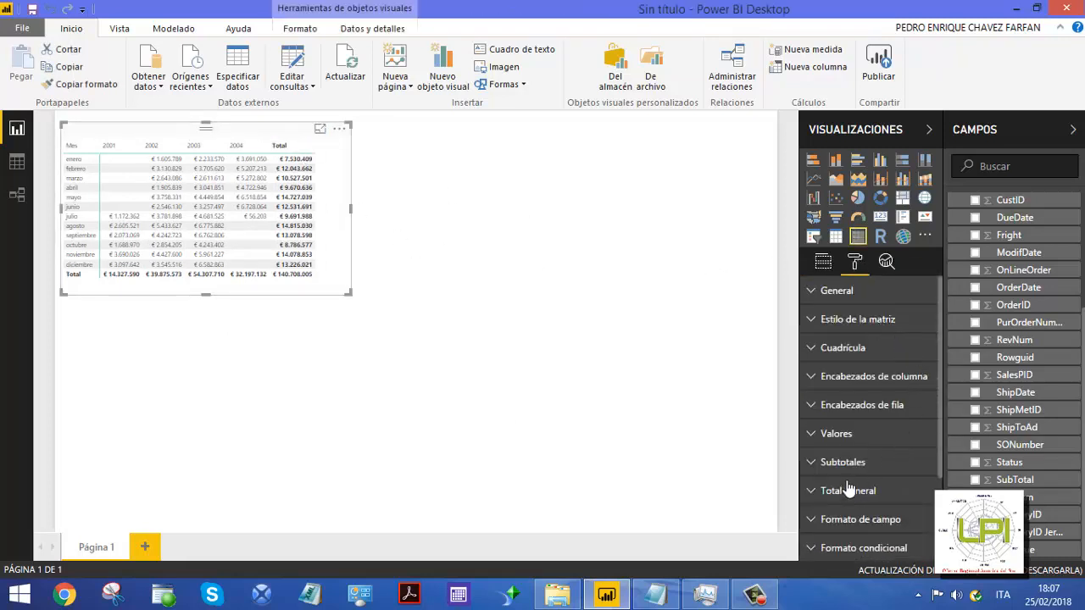
left_click(816, 463)
left_click(917, 491)
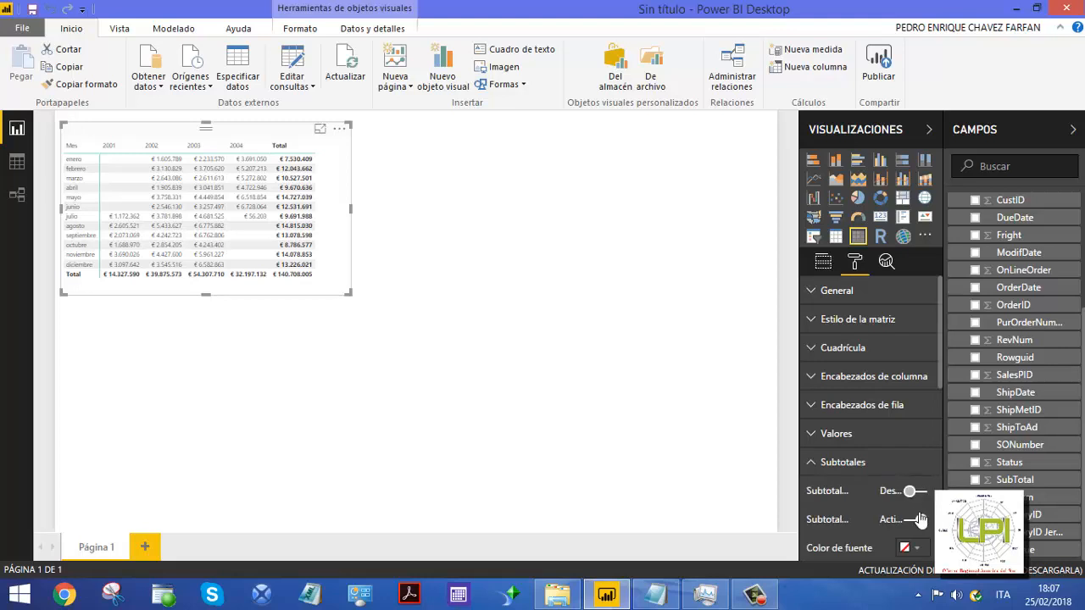
left_click(917, 520)
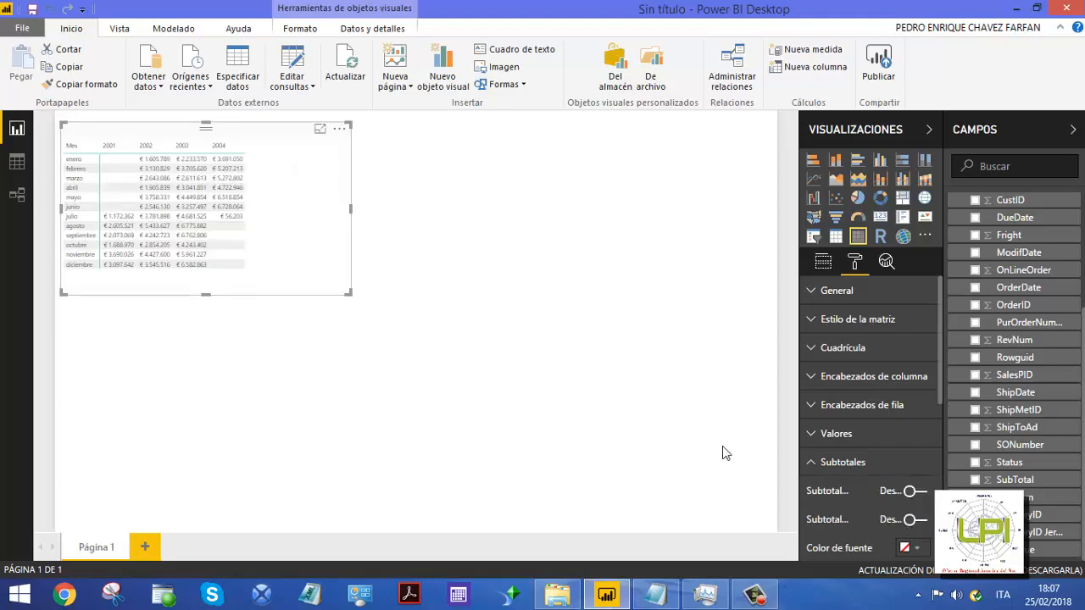
left_click(822, 464)
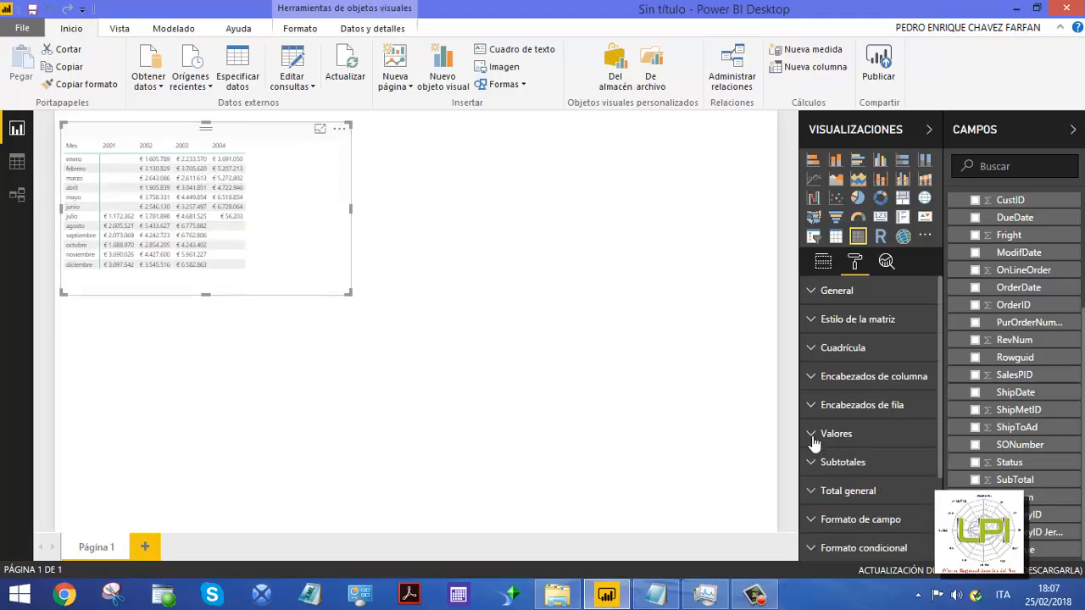
Set the text size of the matrix values to 10
left_click(814, 436)
left_click_drag(937, 375, 937, 447)
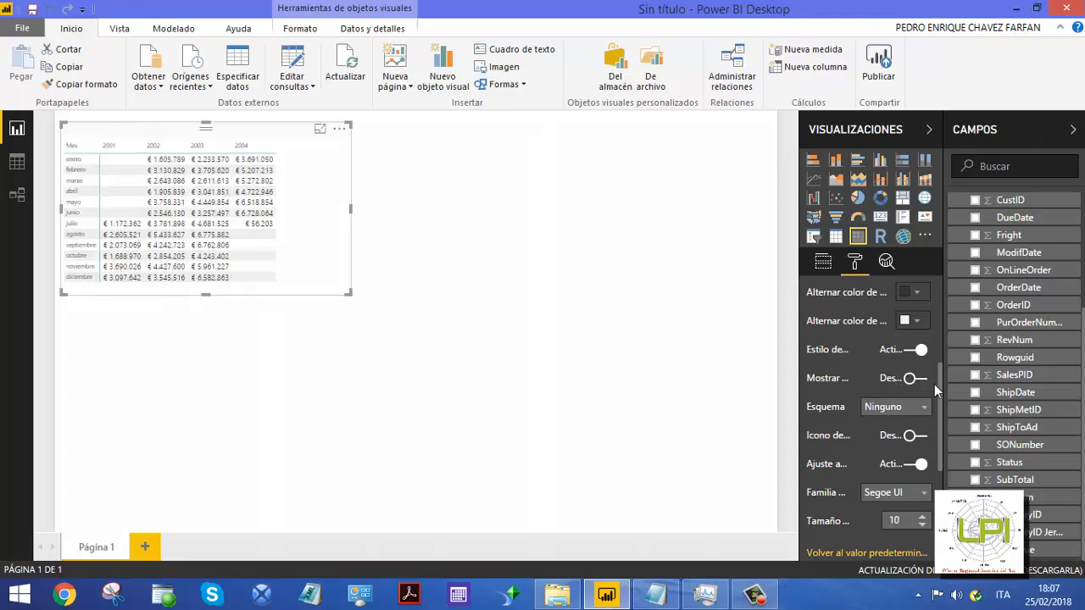
left_click_drag(940, 384, 941, 350)
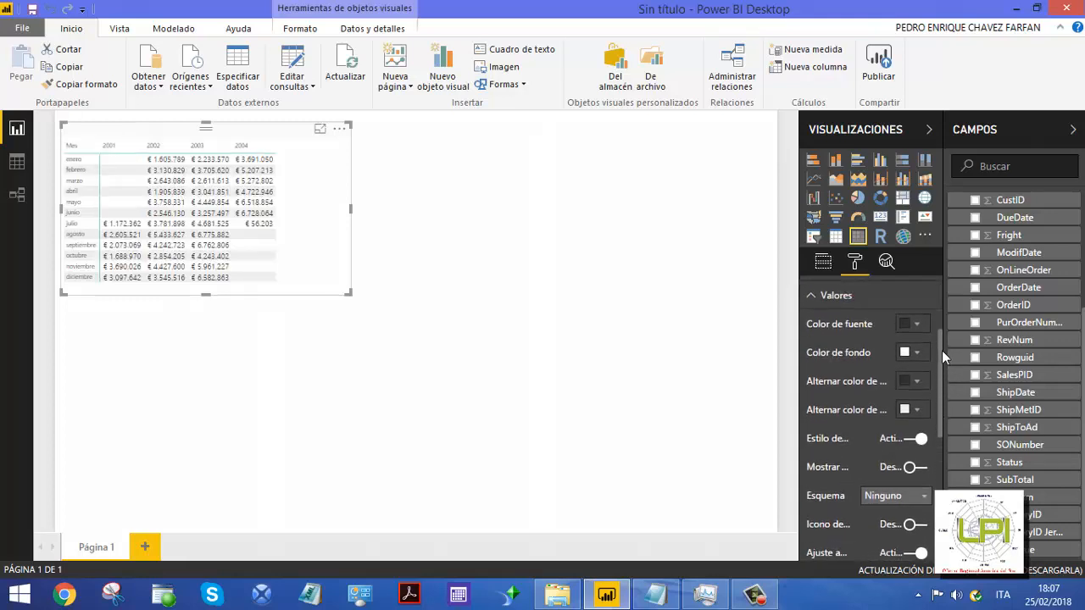
left_click(826, 303)
Set the text size of the matrix row headers to 10
left_click(818, 290)
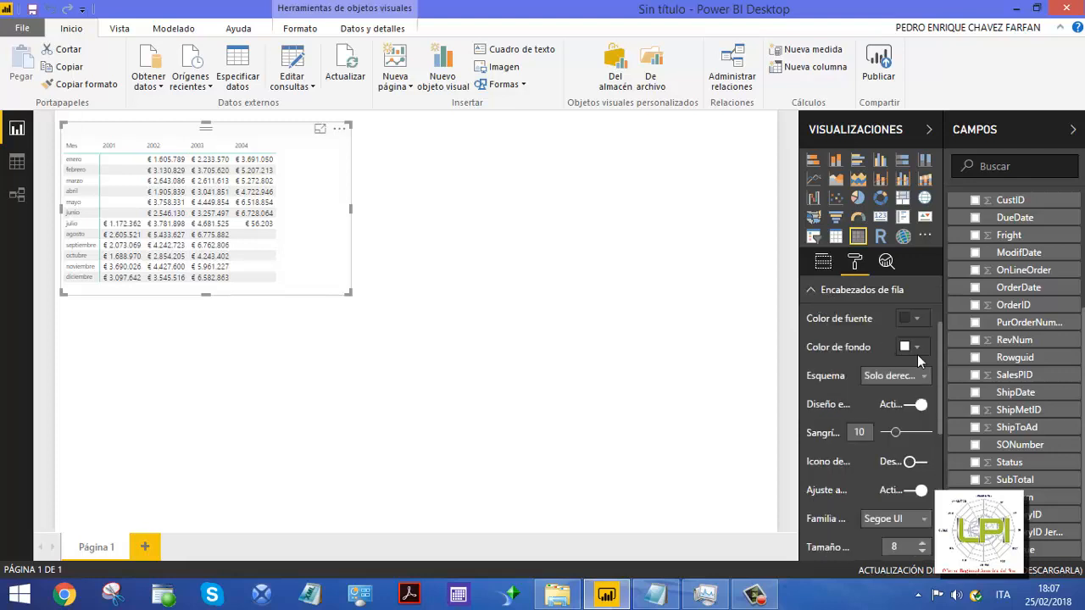
scroll(938, 378, "down", 1)
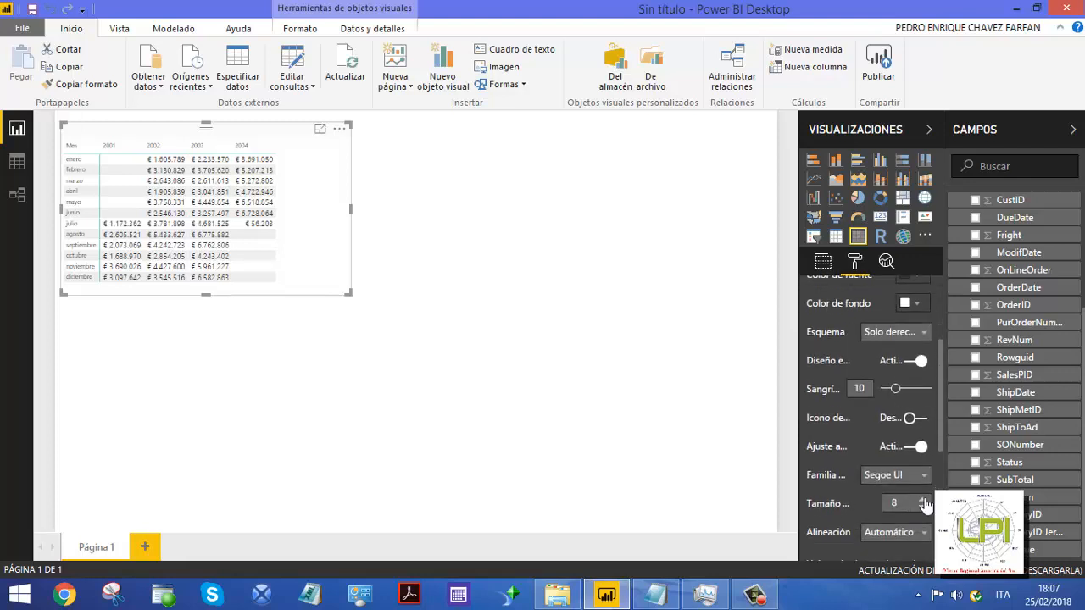
left_click(923, 500)
left_click(923, 500)
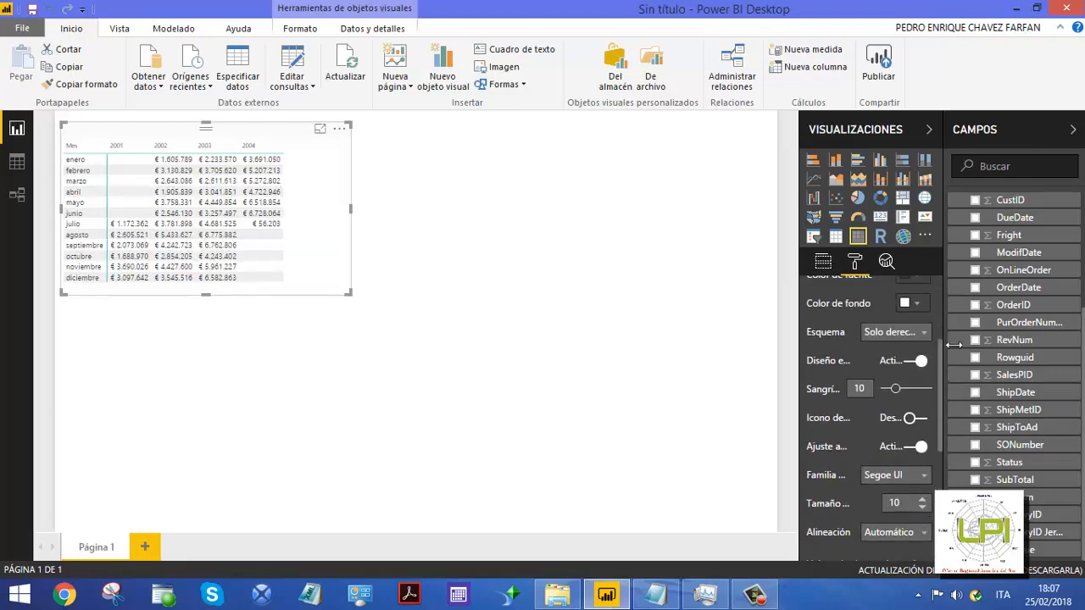
Set the text size of the matrix column headers to 10 and deselect the matrix
scroll(916, 343, "up", 3)
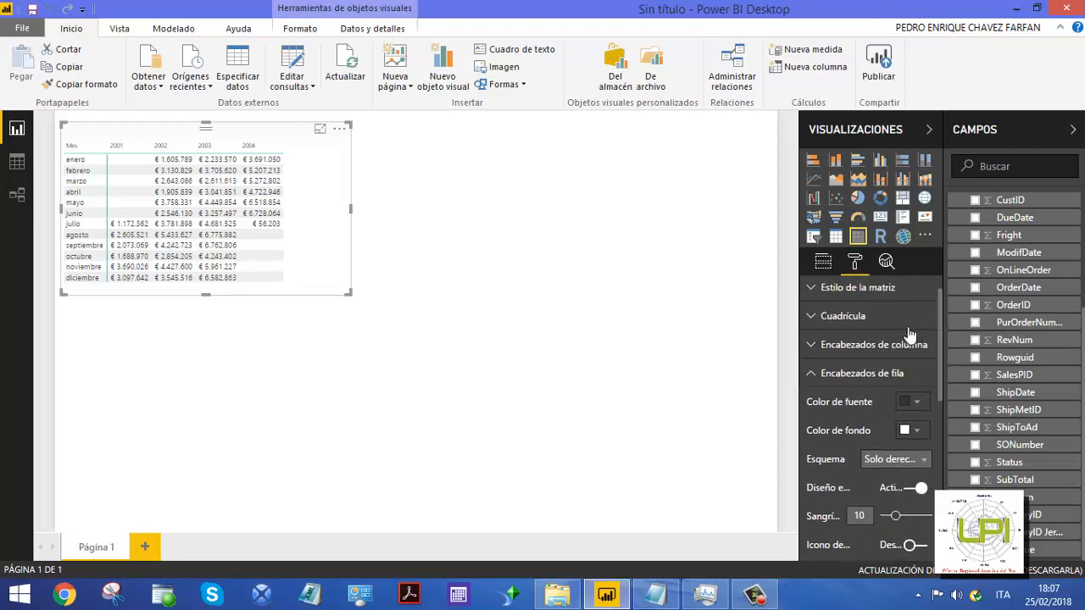
left_click(814, 373)
left_click(814, 345)
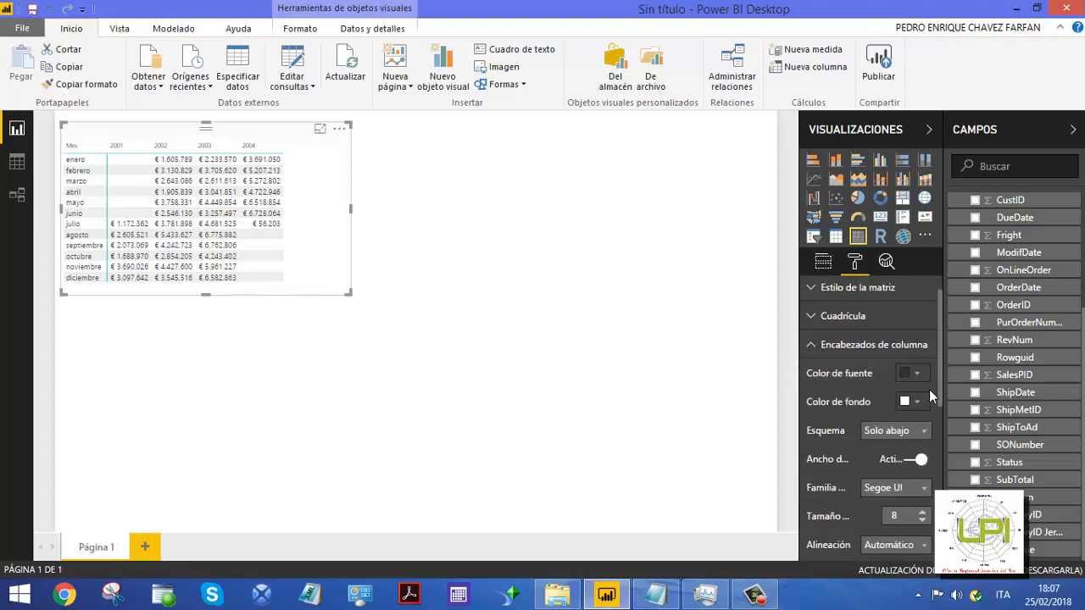
scroll(941, 380, "down", 3)
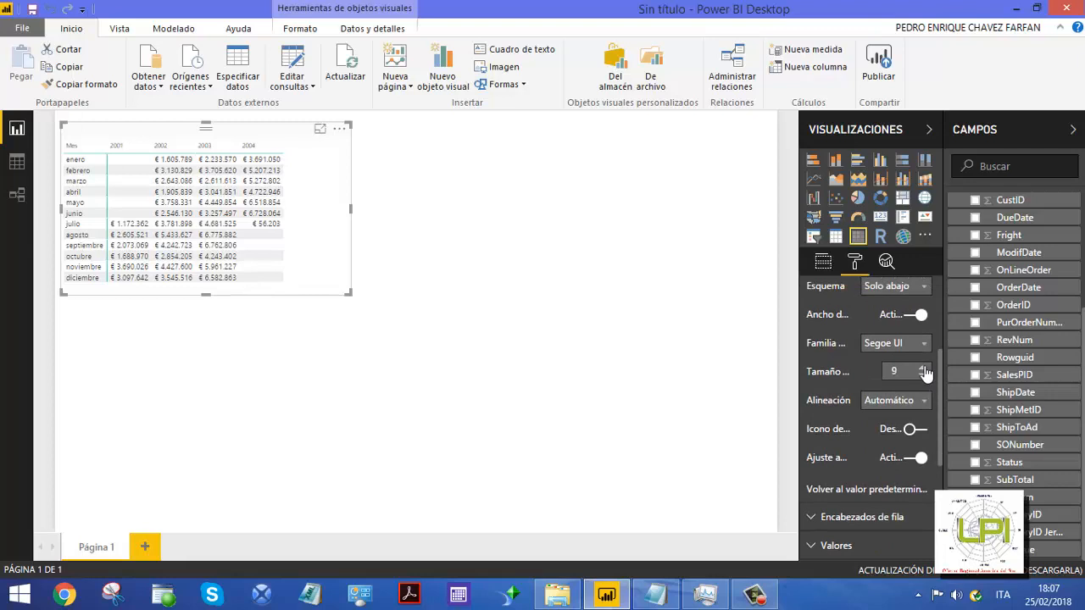
left_click(923, 370)
left_click(387, 269)
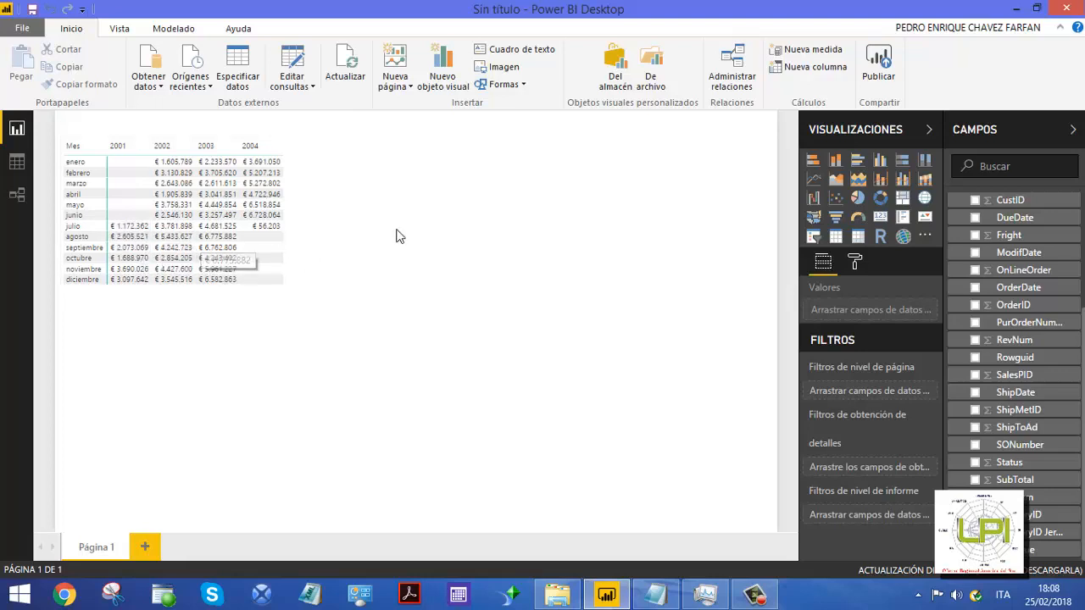
Create a new measure with the formula VentasAcu = TOTALYTD(SUM(Ventas[TotalDue]);DateTime[date])
left_click(398, 234)
left_click(181, 33)
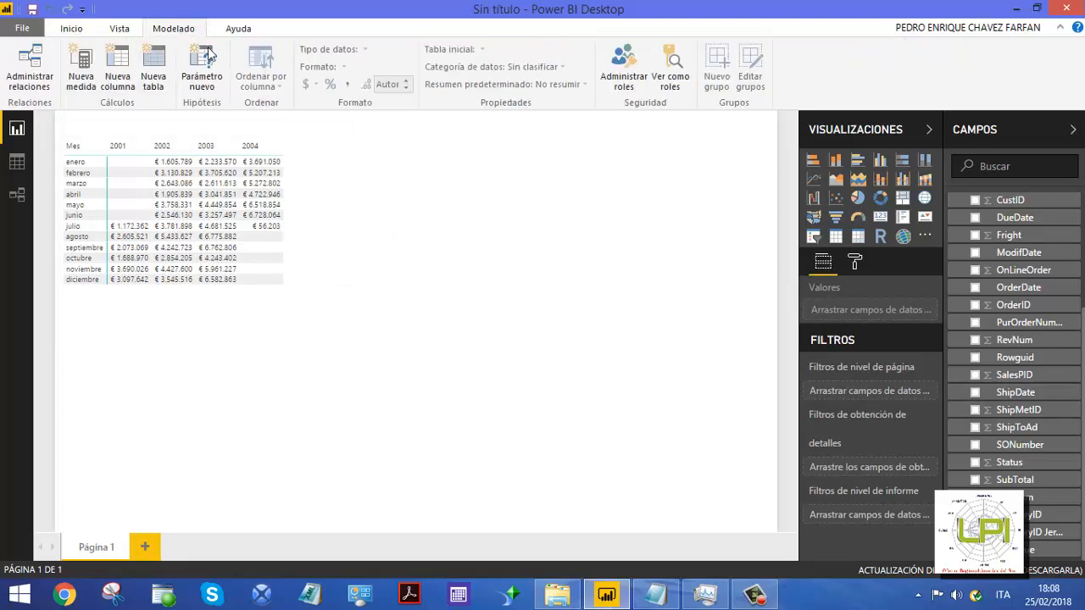
left_click(82, 66)
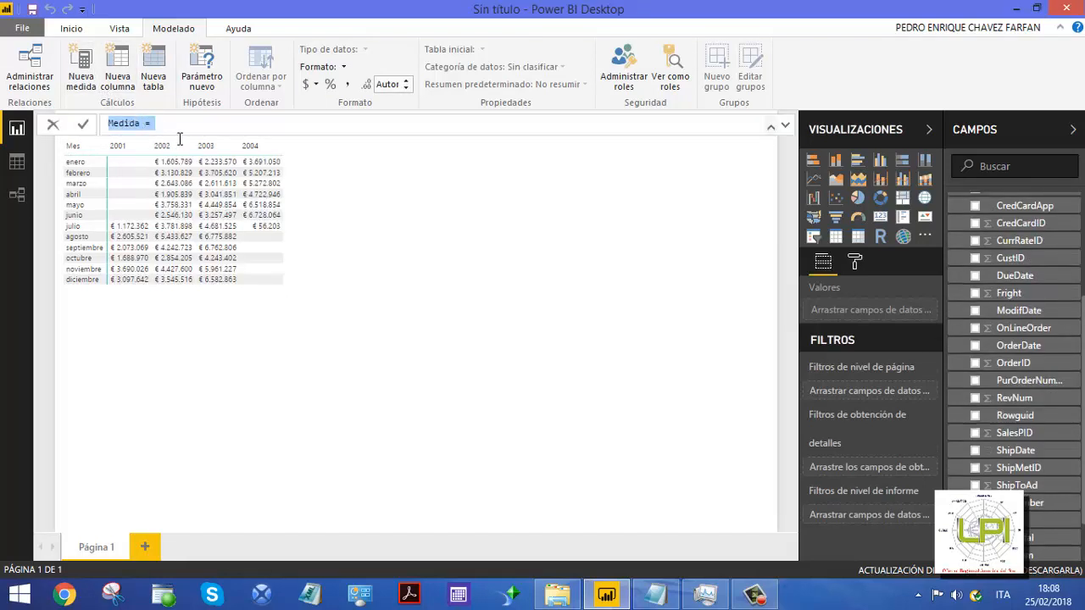
type("VentasAcu = TOTALYTD(SUM(Ventas[TotalDue]);DateTime[date])")
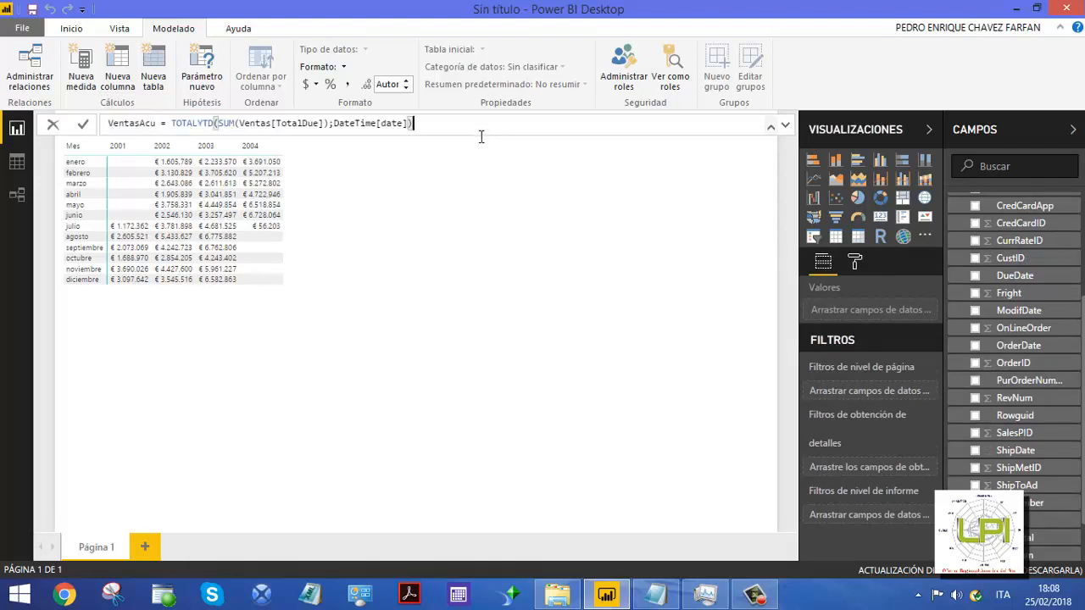
Bring up the description of TOTALYTD by re-entering its Y, keep the formula as it was and commit the measure
left_click(204, 123)
key("BackSpace")
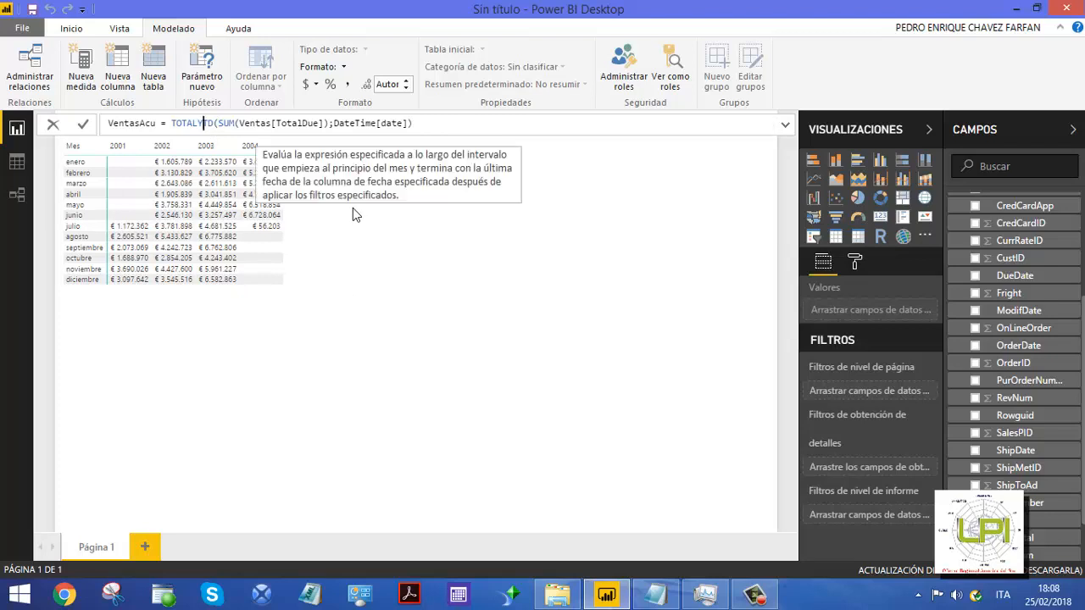
type("Y")
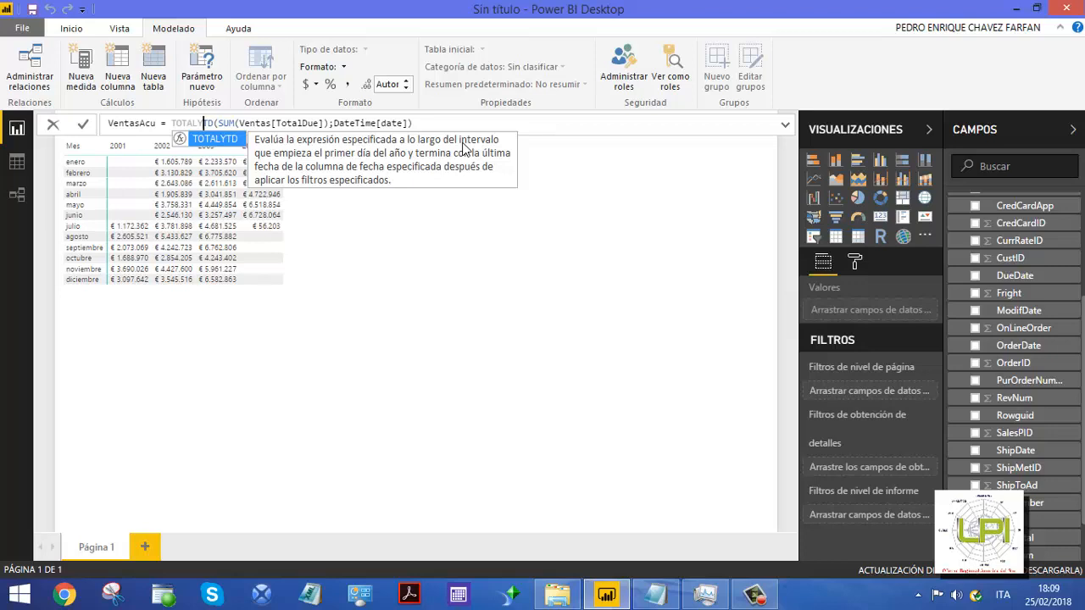
left_click(380, 124)
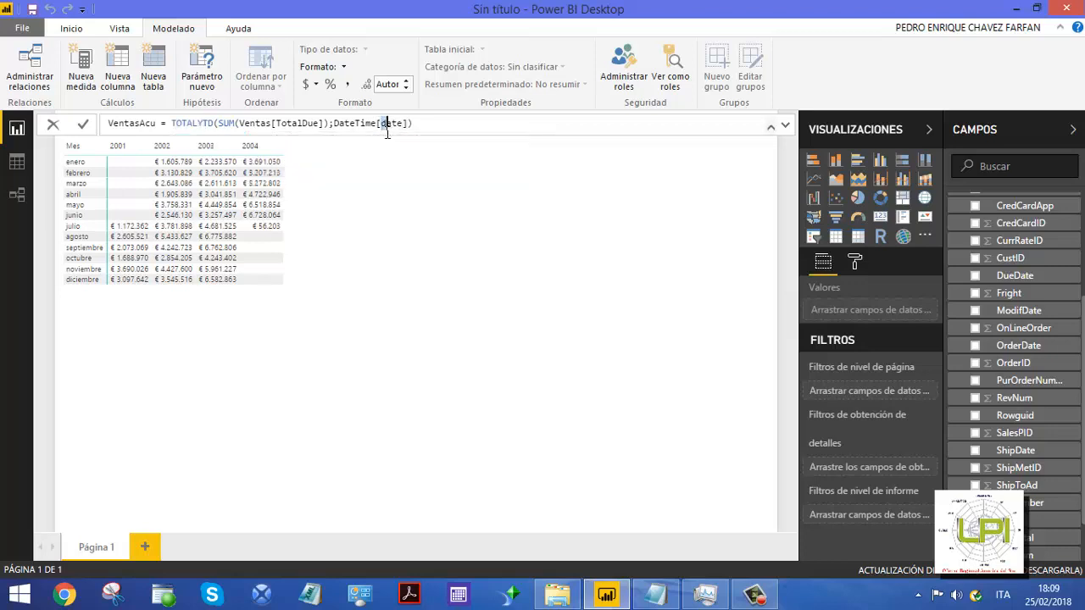
left_click(425, 131)
key("Return")
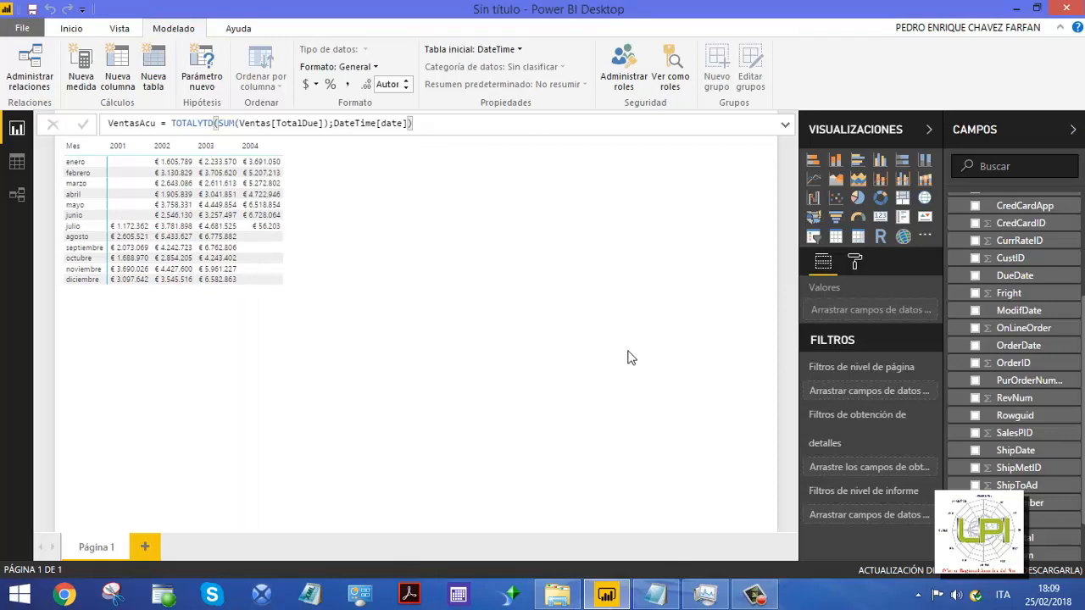
Change the home table of the VentasAcu measure from DateTime to Ventas
scroll(1017, 364, "down", 1)
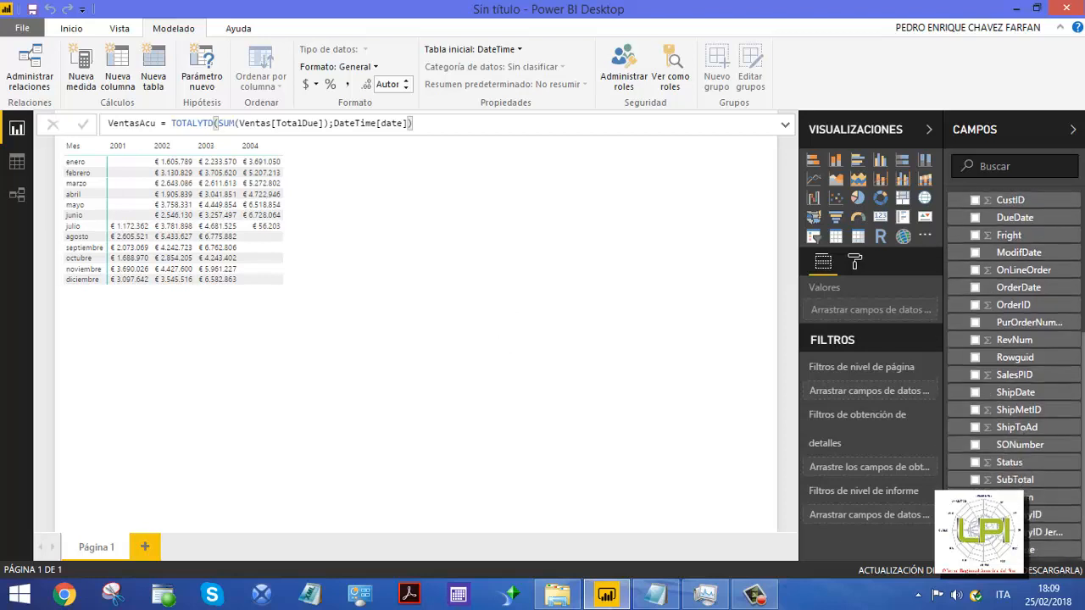
scroll(992, 298, "up", 4)
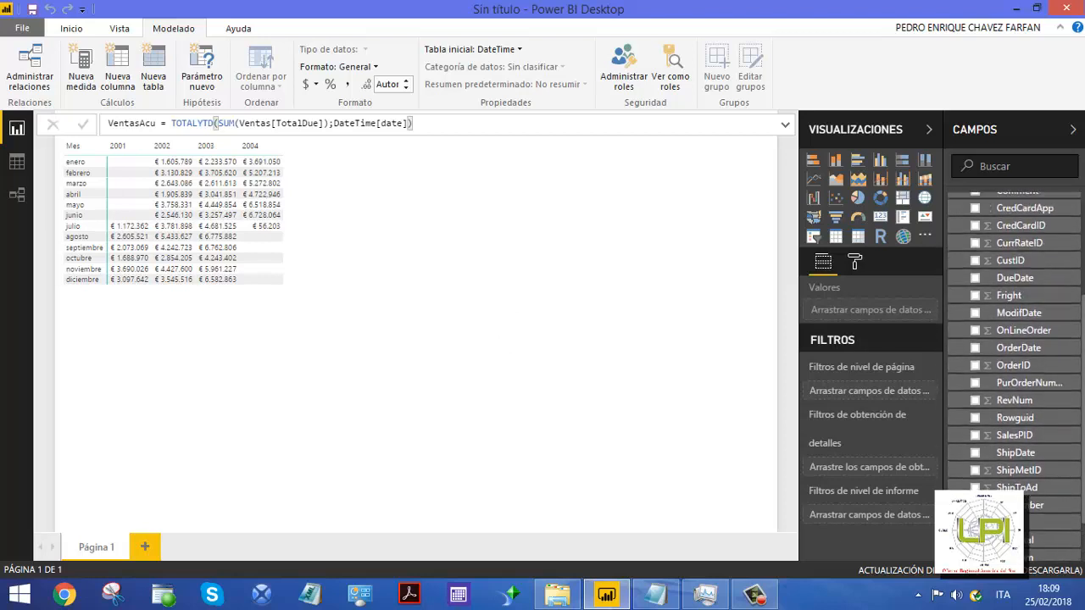
left_click(956, 271)
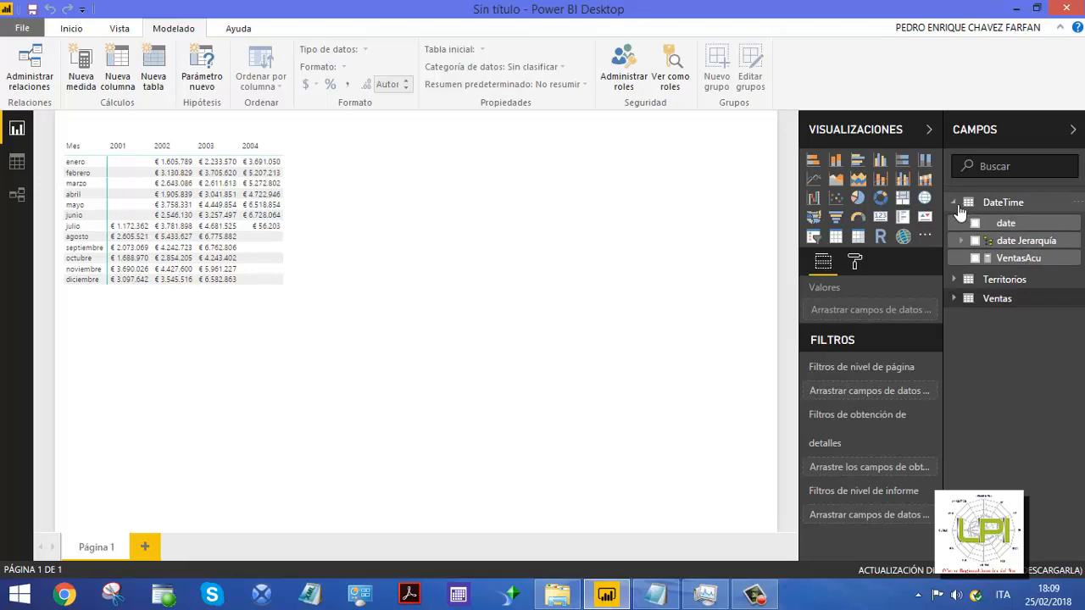
left_click(1013, 259)
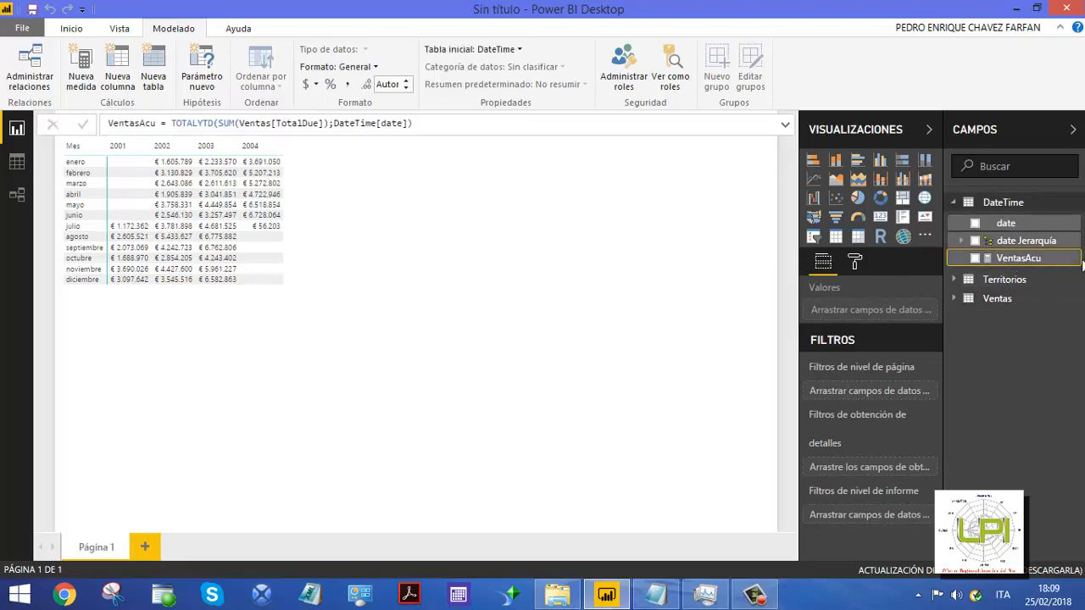
left_click(520, 51)
left_click(466, 108)
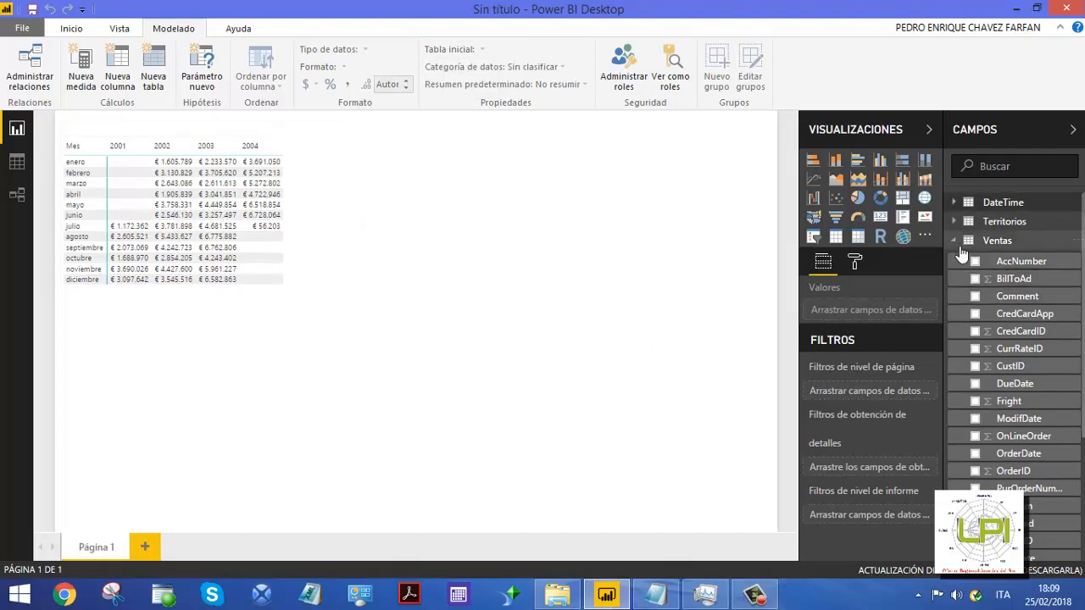
Add the VentasAcu measure from the Ventas table to the matrix values, below TotalDue
scroll(1076, 443, "down", 1)
scroll(1076, 443, "down", 5)
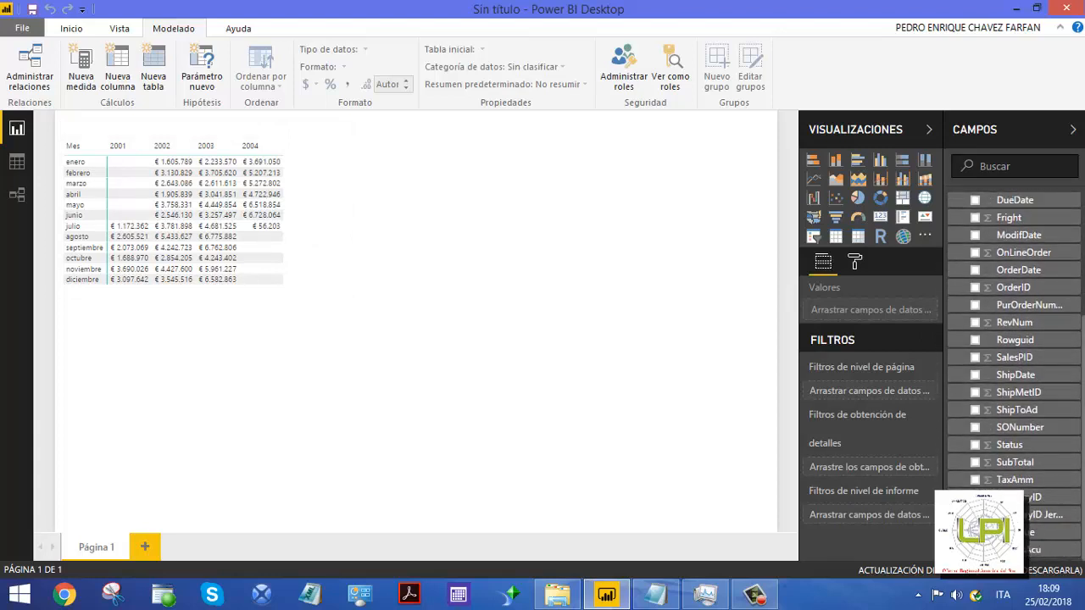
left_click_drag(1043, 534, 819, 392)
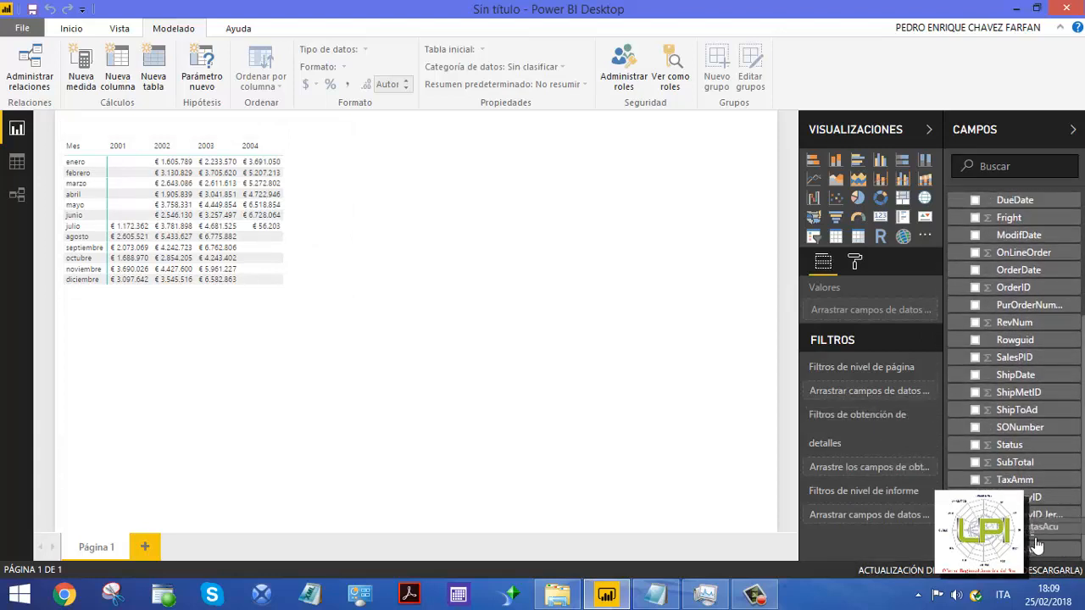
left_click(320, 169)
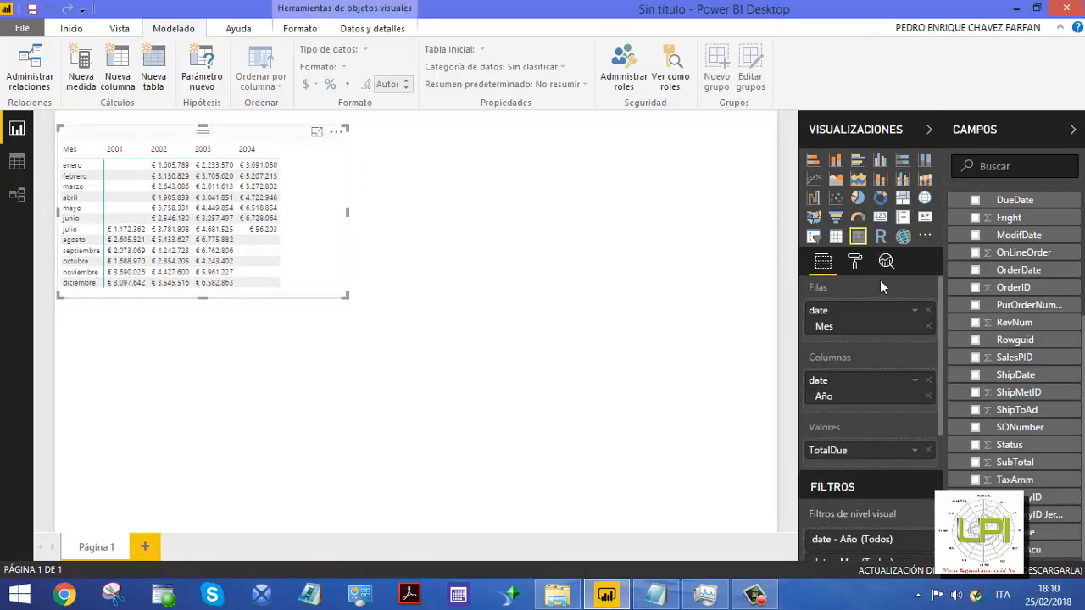
left_click_drag(1030, 549, 881, 469)
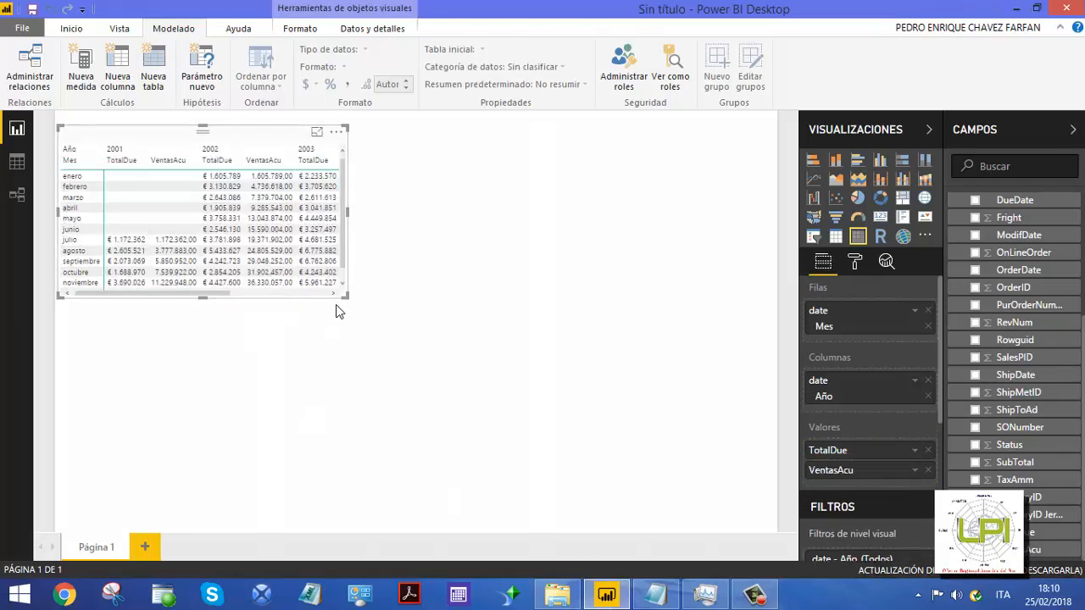
Remove TotalDue from the matrix values and resize the matrix to fit the VentasAcu columns
left_click_drag(346, 296, 444, 347)
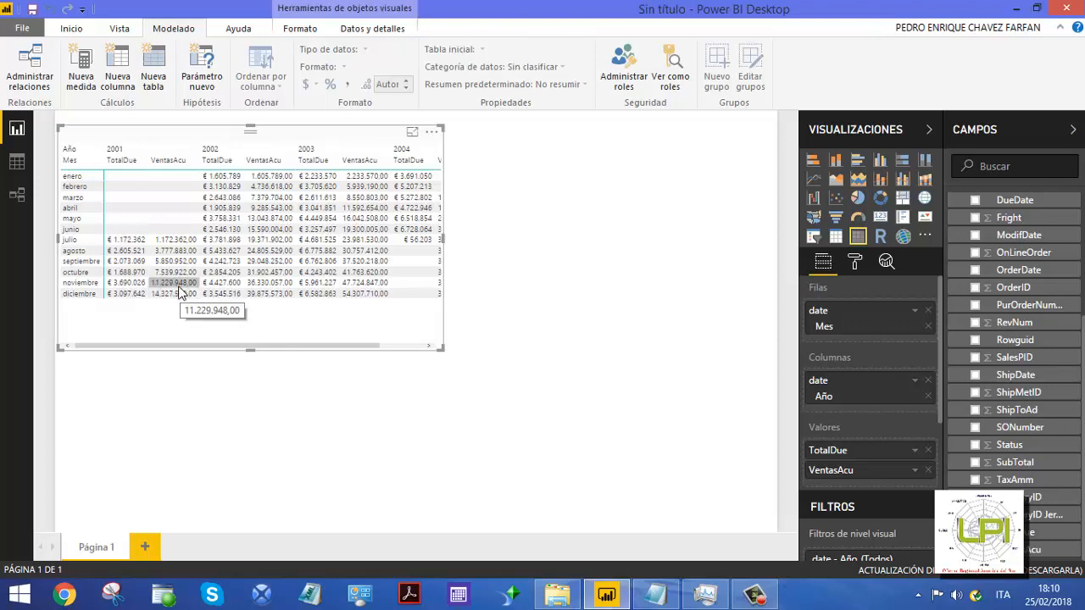
left_click(928, 450)
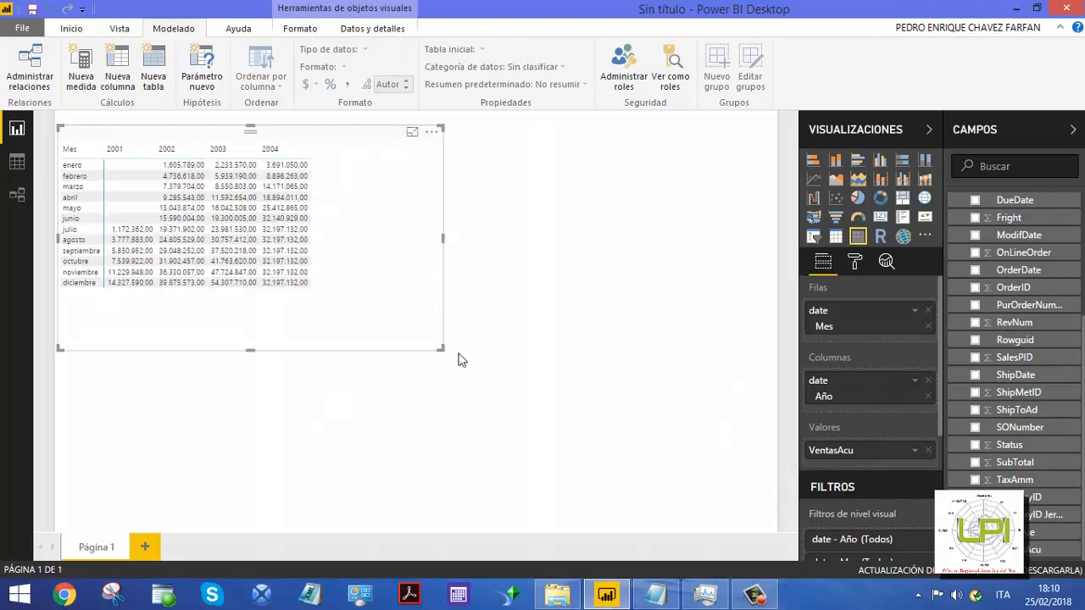
left_click_drag(441, 349, 334, 305)
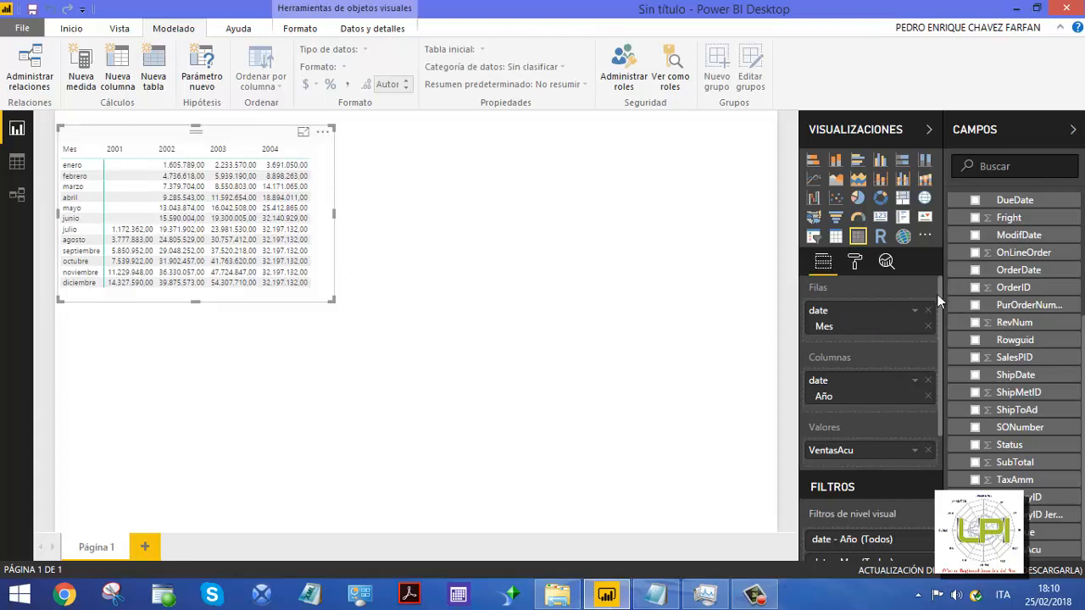
Create a table visual from the Name field of Territorios and place it below the matrix
scroll(1082, 354, "up", 5)
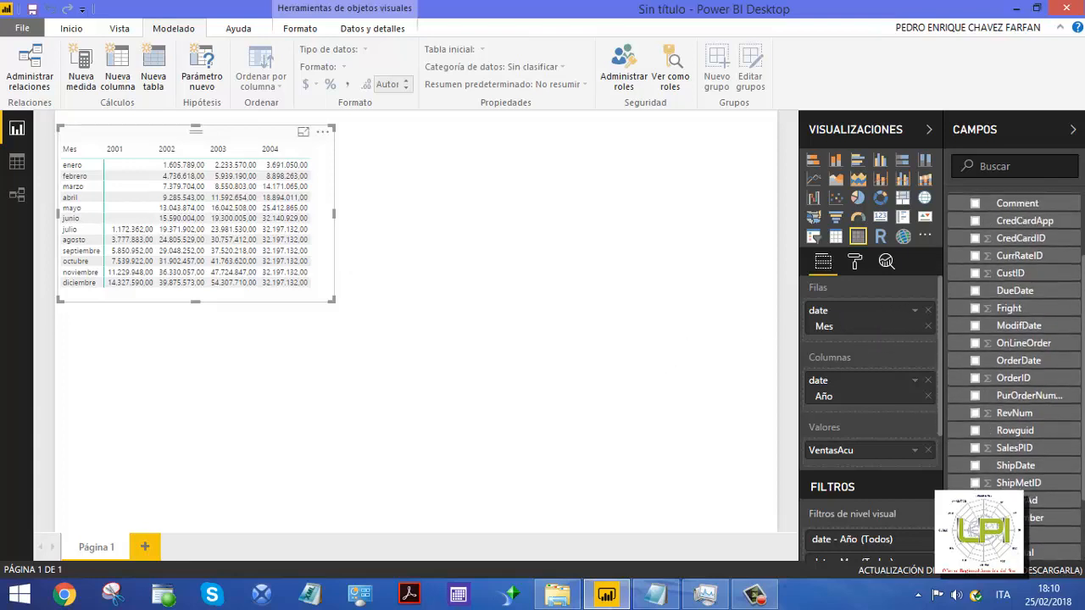
left_click(955, 237)
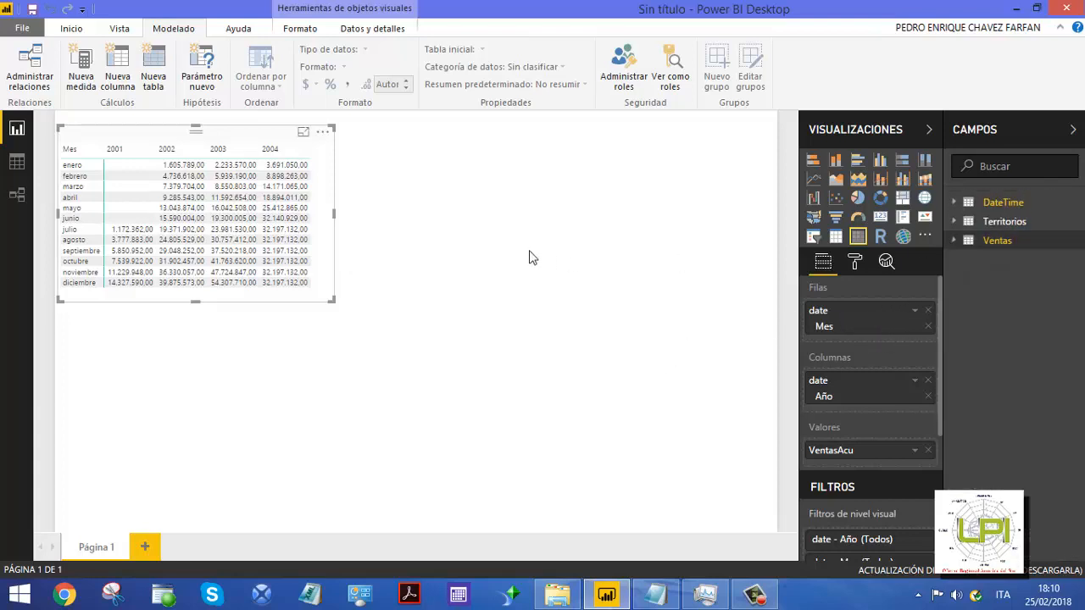
left_click(655, 286)
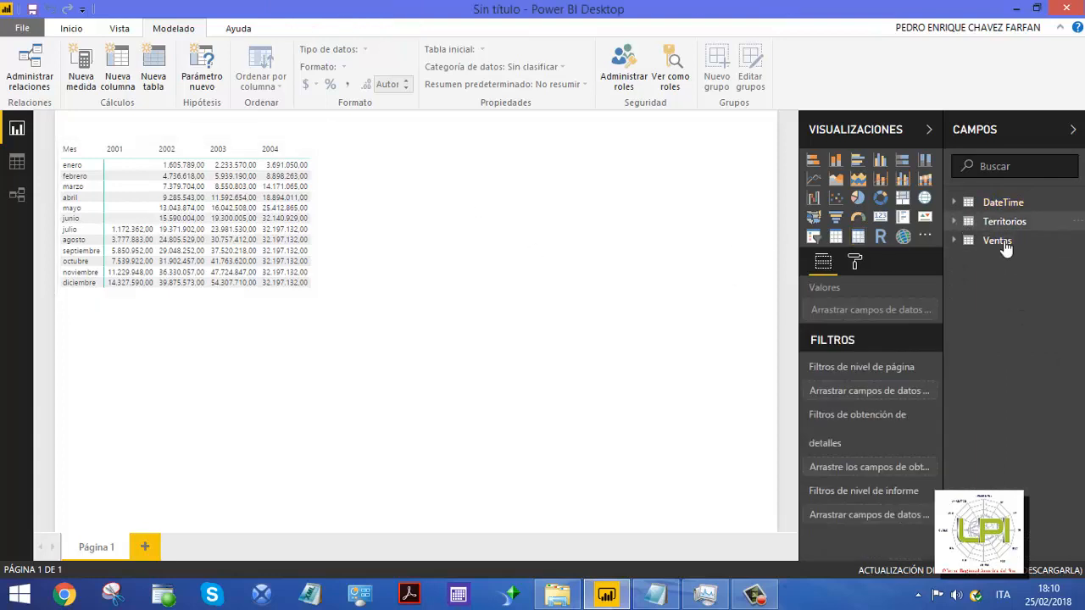
left_click(964, 222)
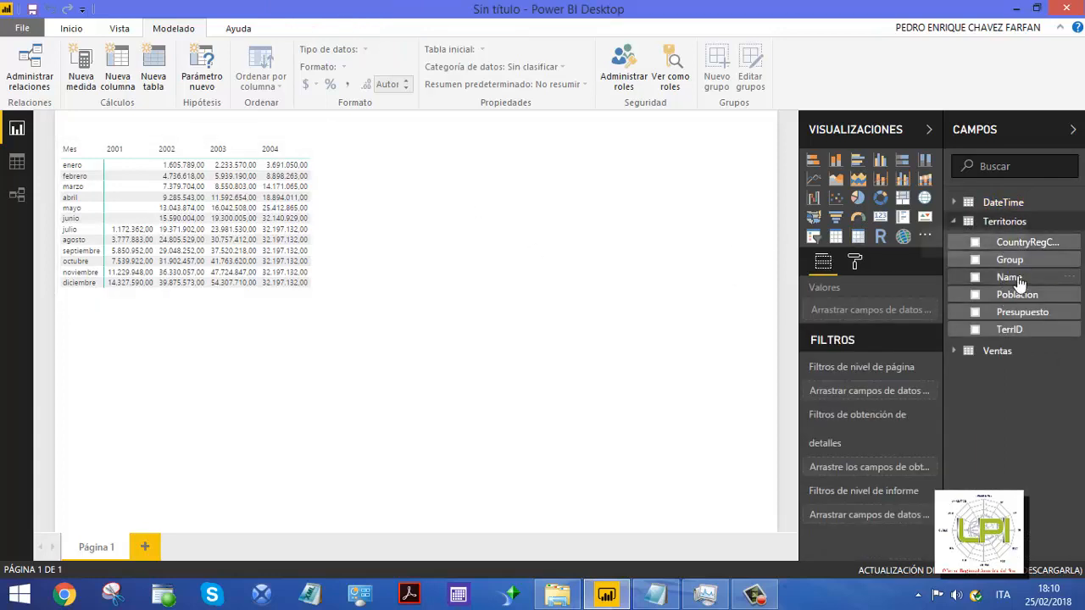
left_click_drag(1018, 281, 169, 334)
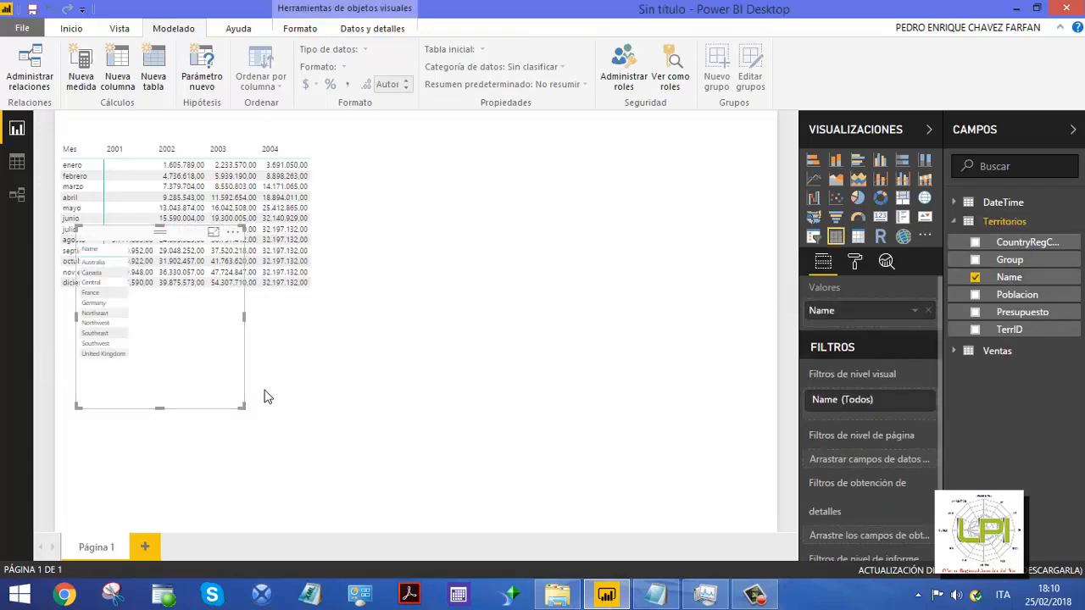
left_click_drag(194, 226, 211, 298)
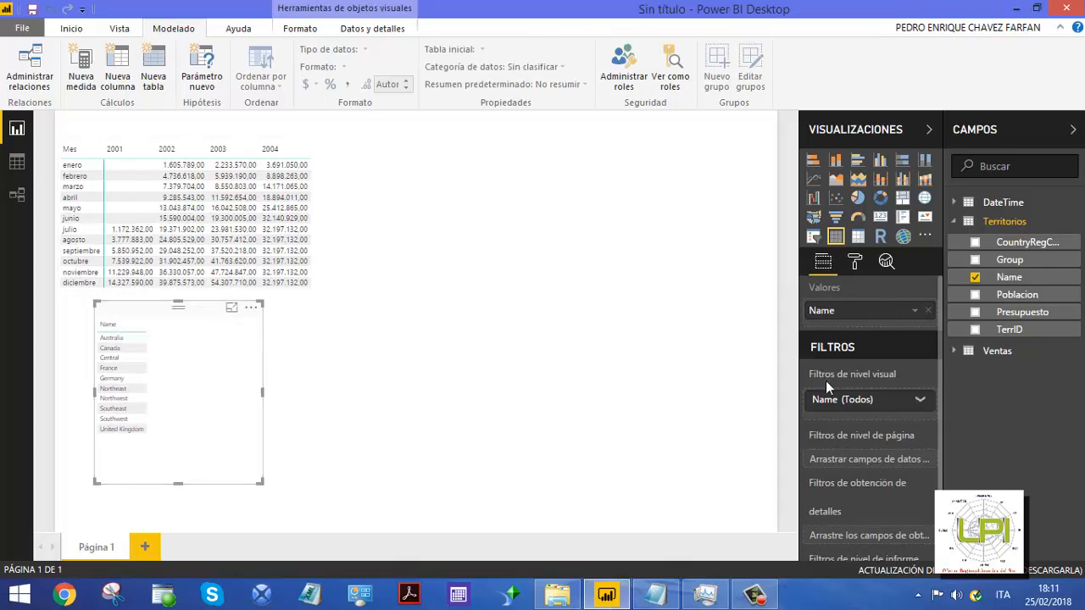
Set the text size of the values in the territories table to 10
left_click(855, 262)
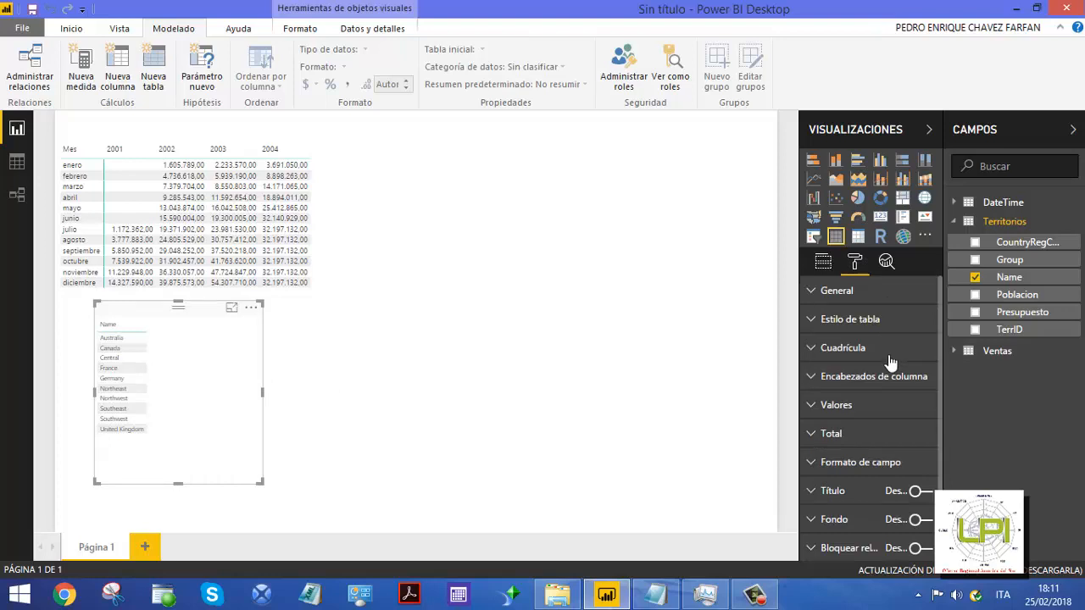
left_click(258, 363)
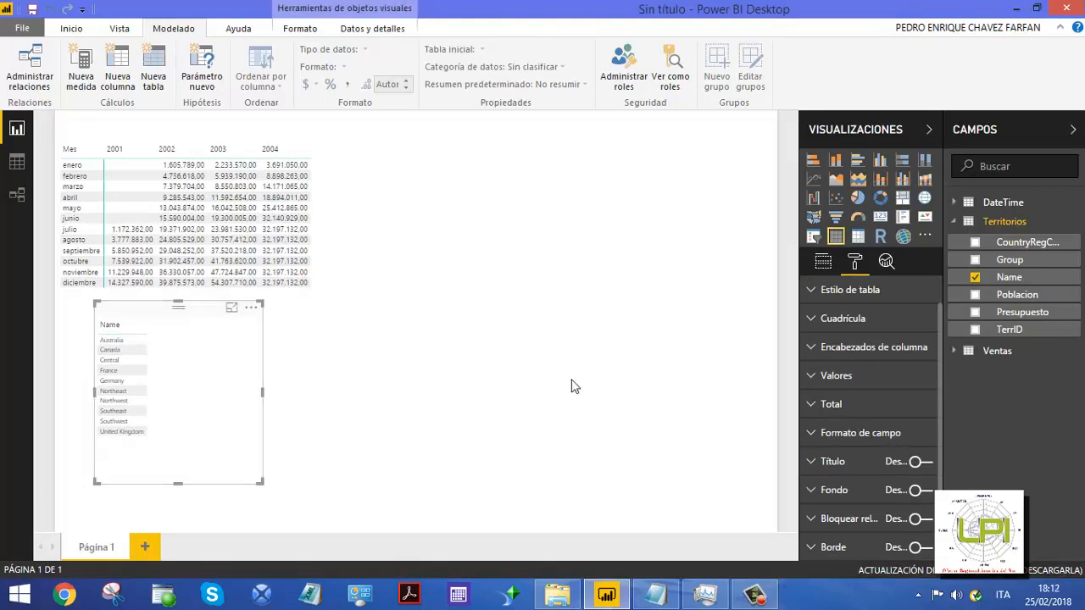
left_click(816, 378)
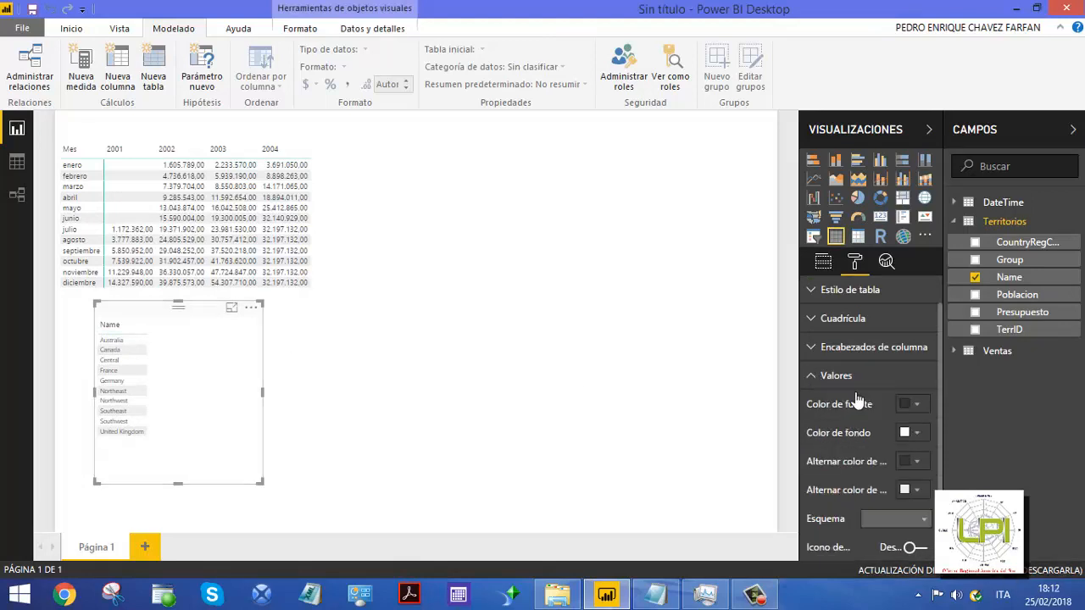
left_click_drag(940, 390, 940, 445)
left_click(922, 505)
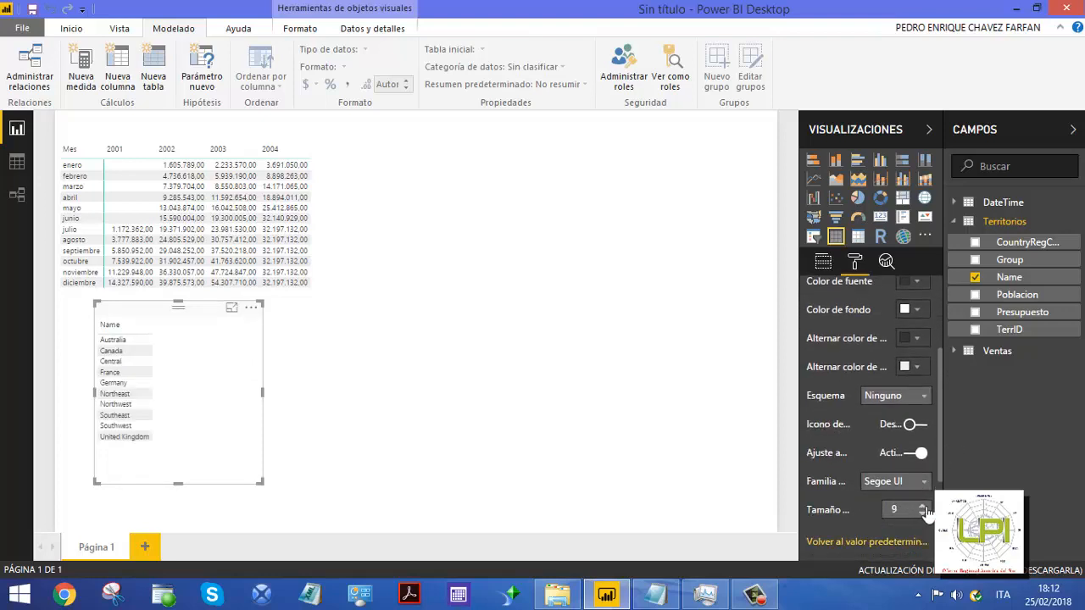
left_click(921, 505)
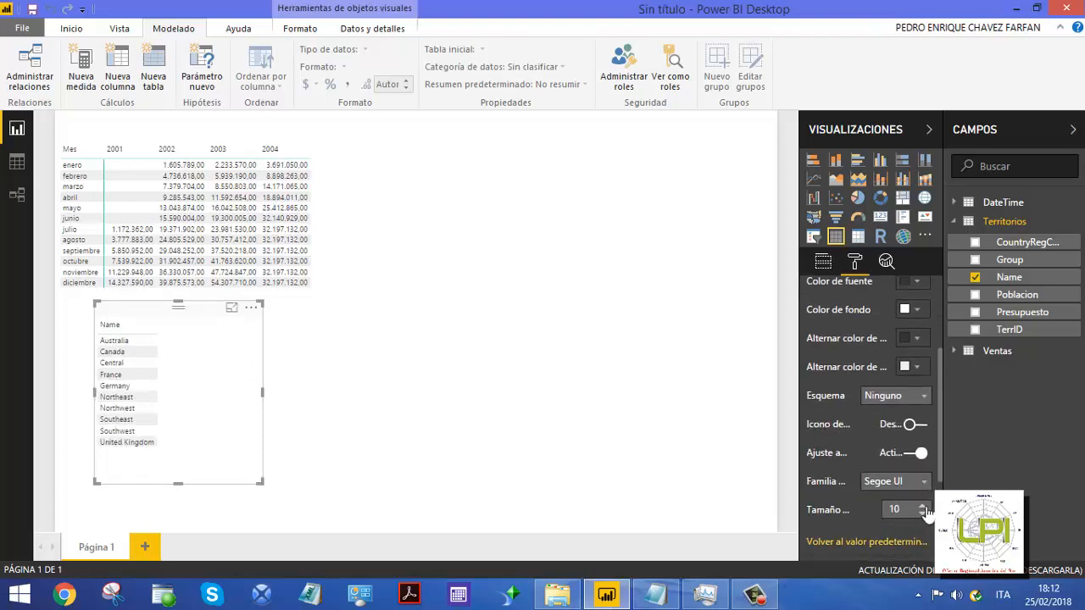
Convert the territories table into a slicer and place it beside the matrix, to its right
left_click(351, 366)
left_click(231, 365)
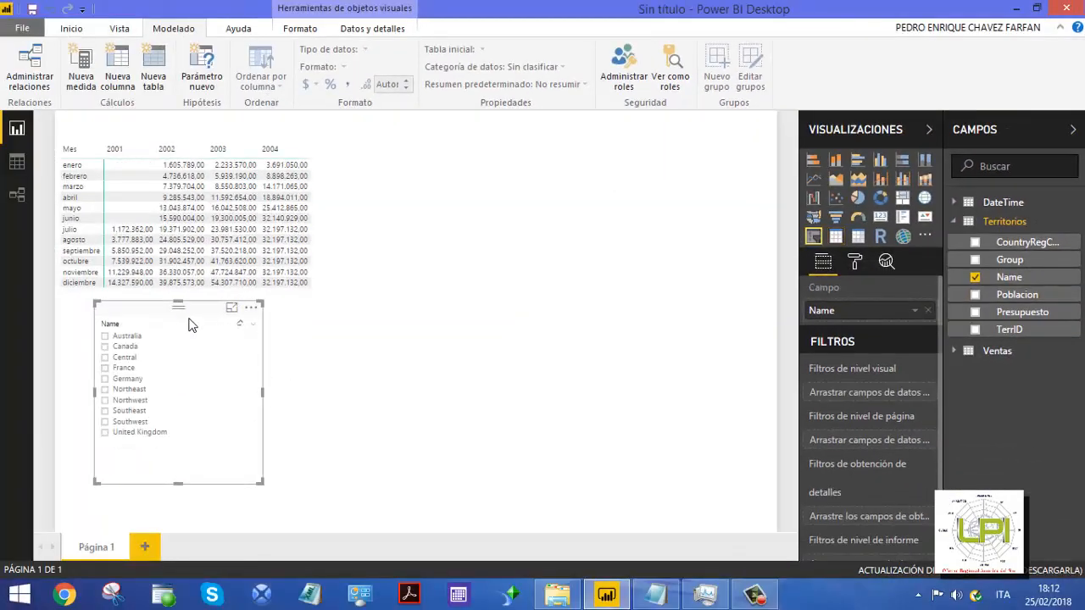
left_click_drag(208, 319, 543, 142)
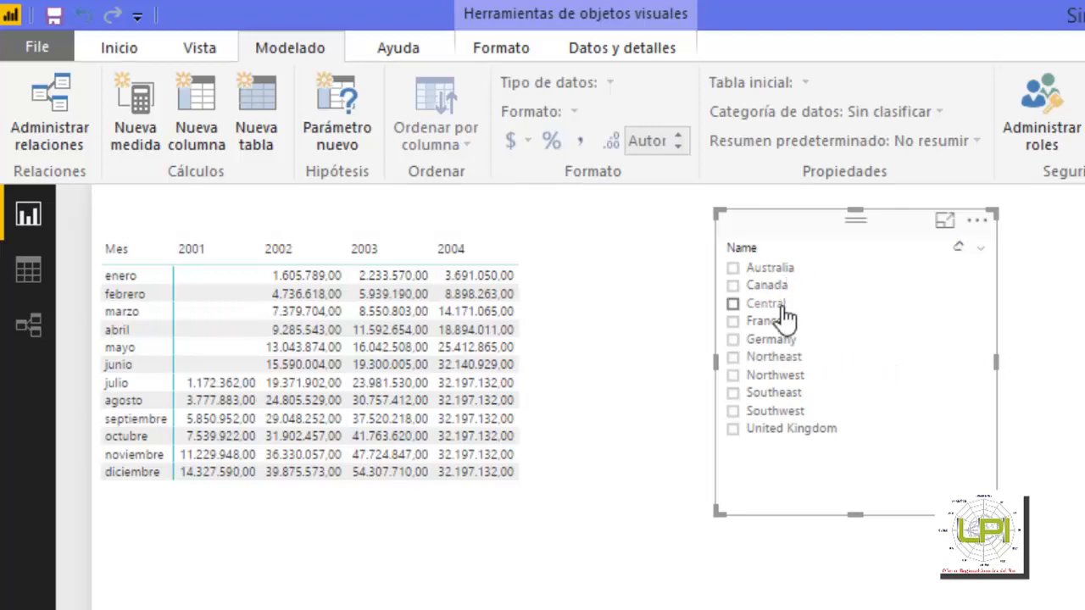
Filter the matrix by Canada, France, Germany, Northeast, Northwest, Southeast and Southwest in turn to compare their accumulated sales
left_click(773, 287)
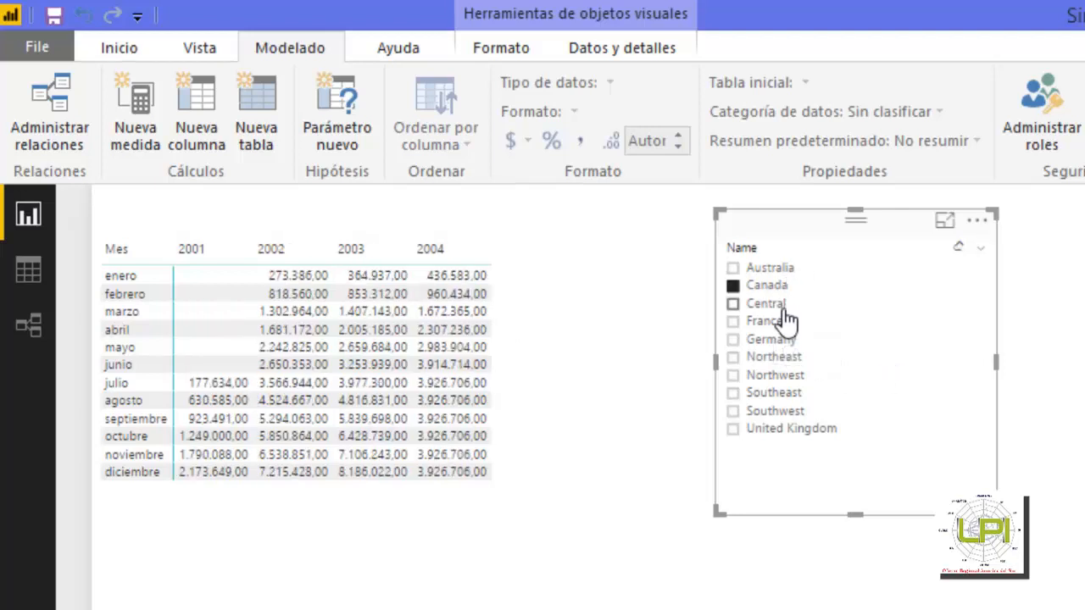
left_click(778, 323)
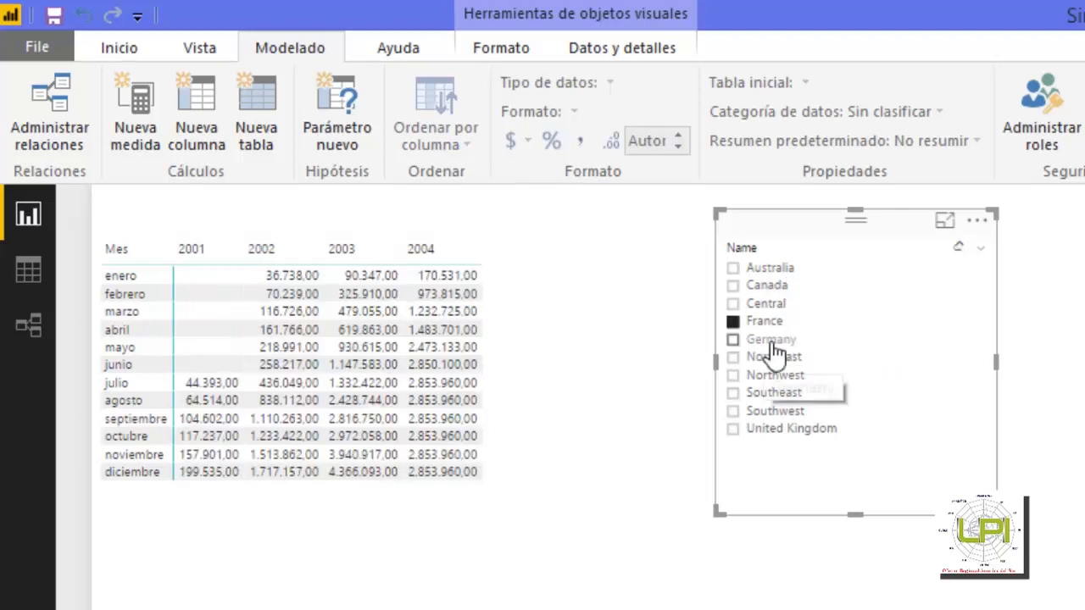
left_click(772, 341)
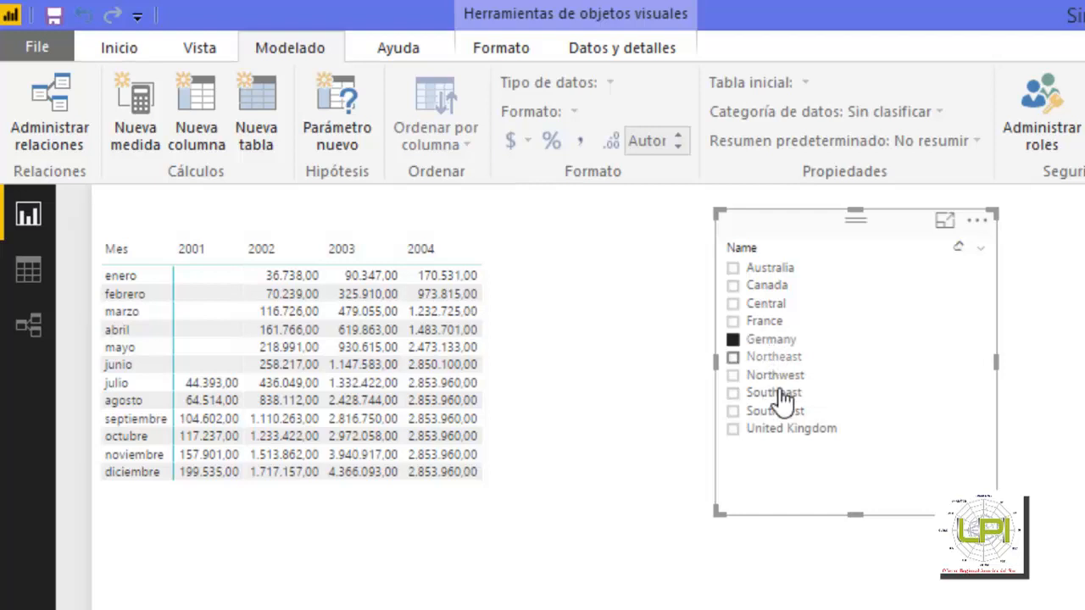
left_click(784, 359)
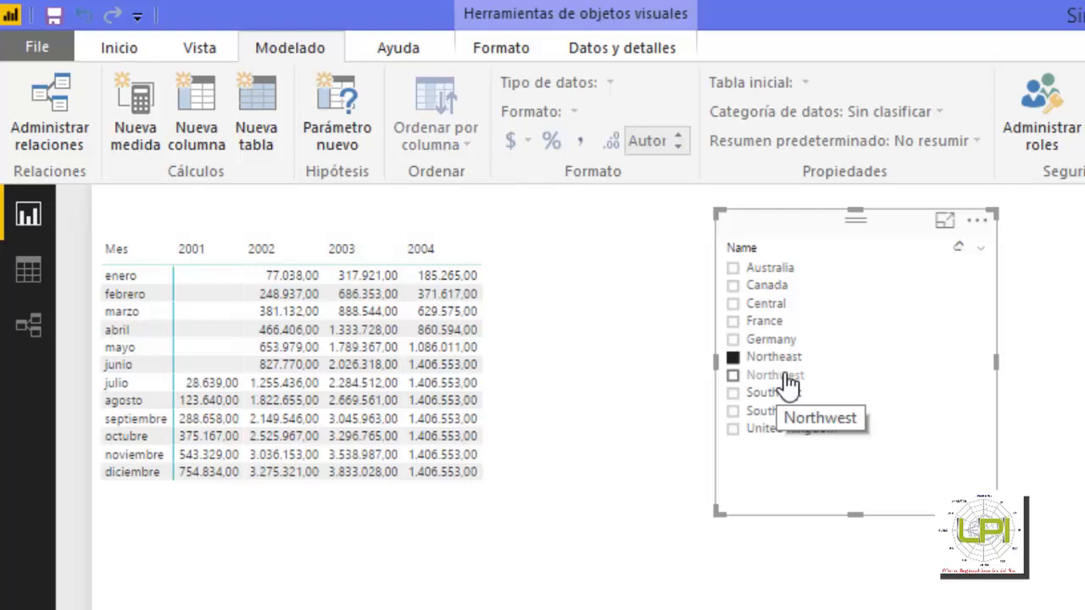
left_click(787, 379)
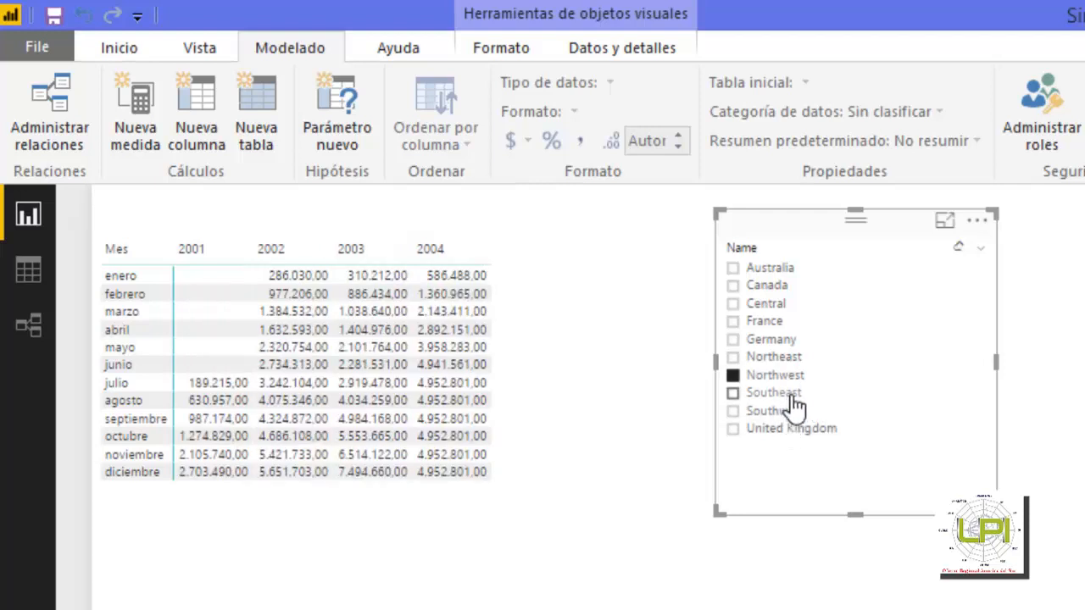
left_click(790, 394)
left_click(790, 412)
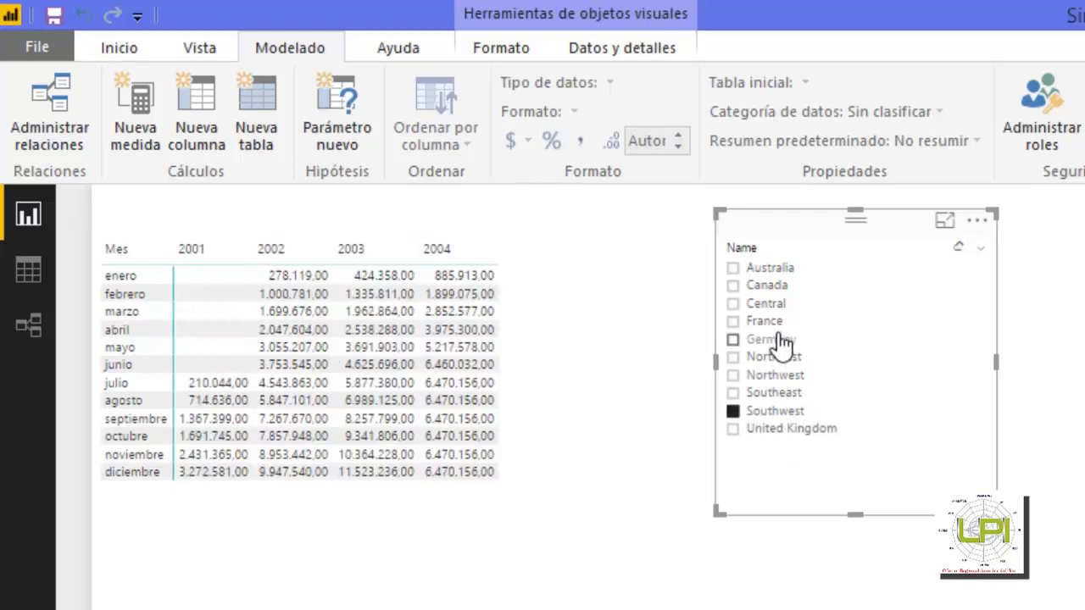
Filter the matrix to France and move the territory slicer back below the matrix
left_click(776, 323)
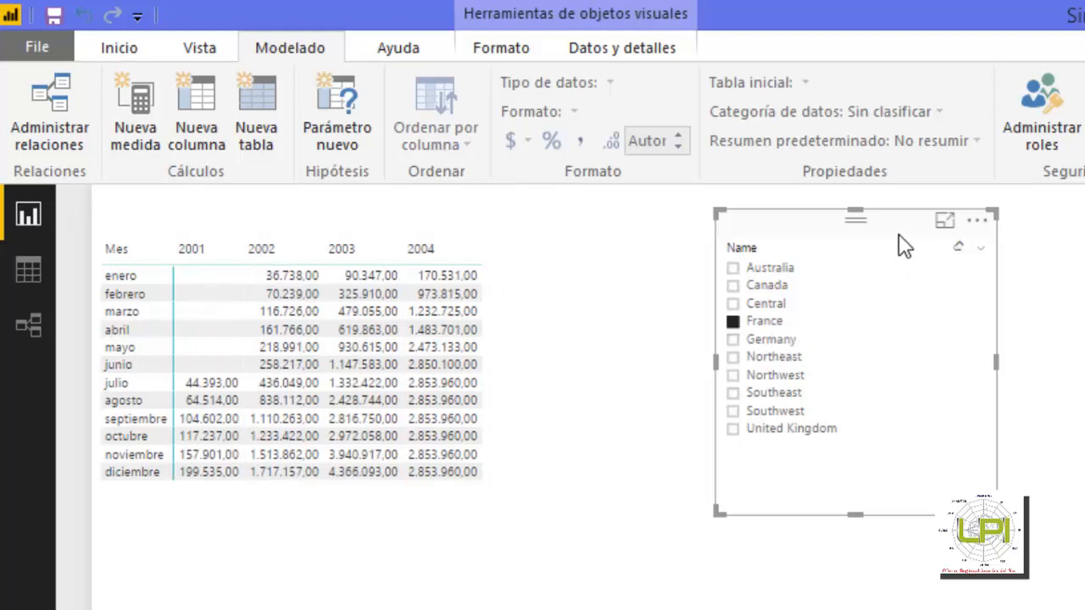
left_click_drag(901, 227, 396, 534)
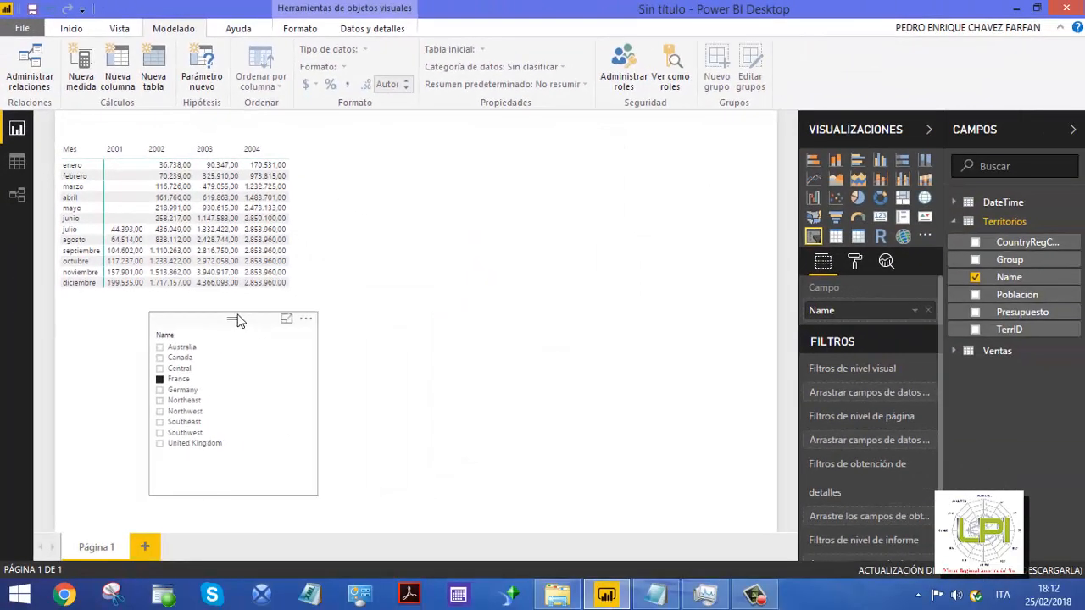
left_click_drag(238, 321, 176, 324)
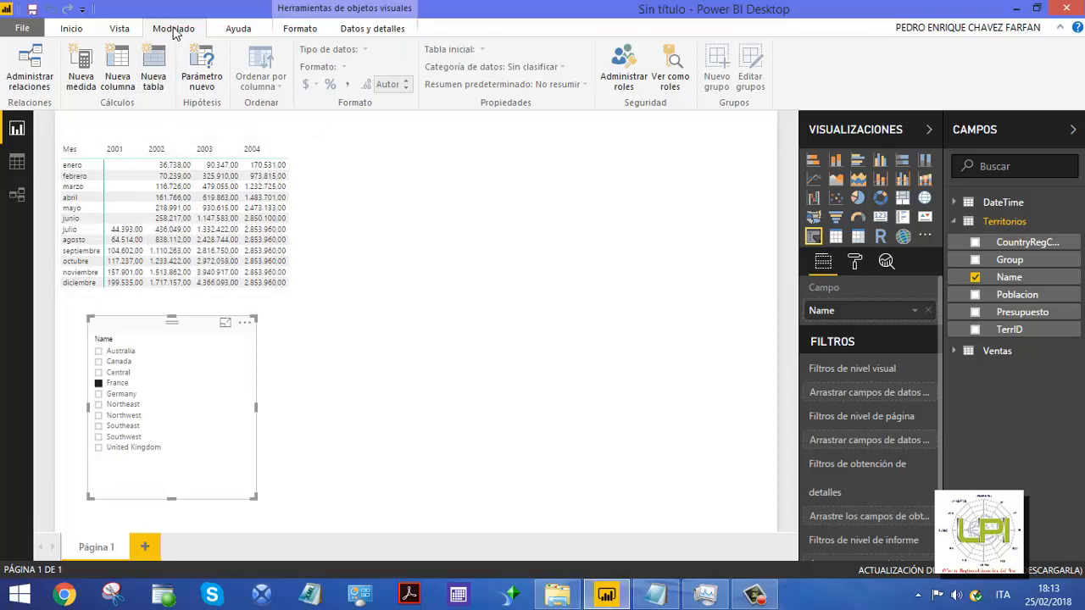
Create a new measure with the formula Venta PerAnt = CALCULATE(Ventas[VentasAcu]; SAMEPERIODLASTYEAR(DateTime[date]))
left_click(82, 72)
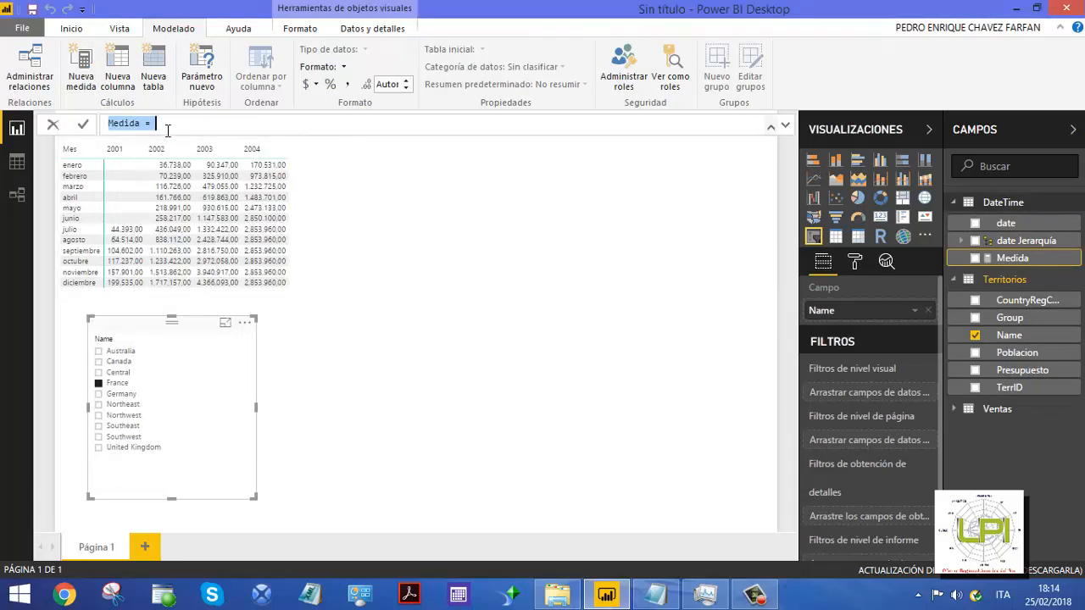
type("Venta PerAnt = CALCULATE(Ventas[VentasAcu]; SAMEPERIODLASTYEAR(DateTime[date]))")
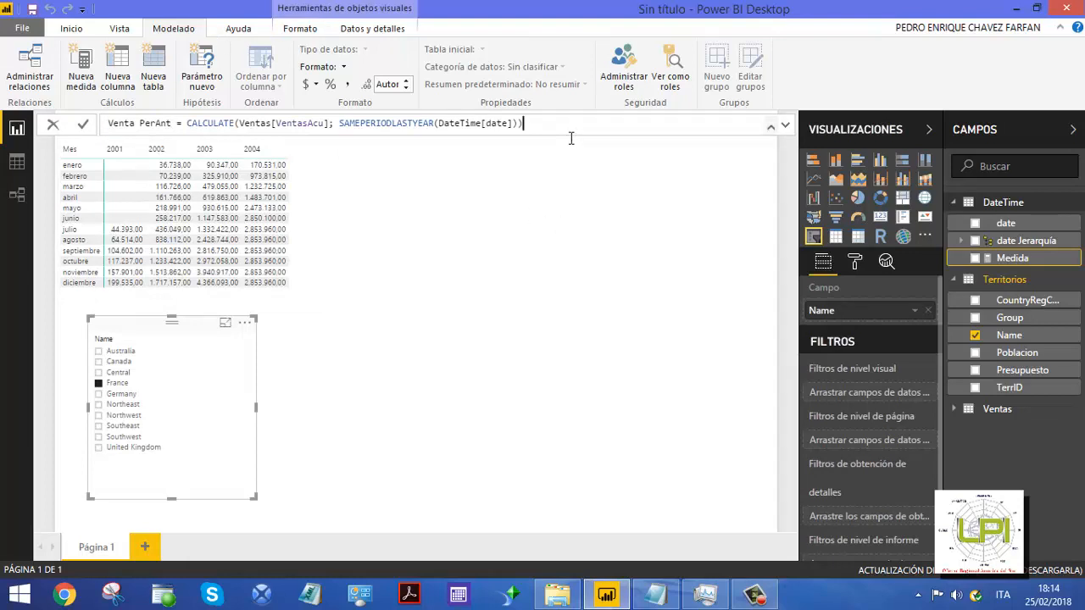
Examine the descriptions of CALCULATE and SAMEPERIODLASTYEAR and the VentasAcu argument within the measure formula
left_click(231, 124)
key("BackSpace")
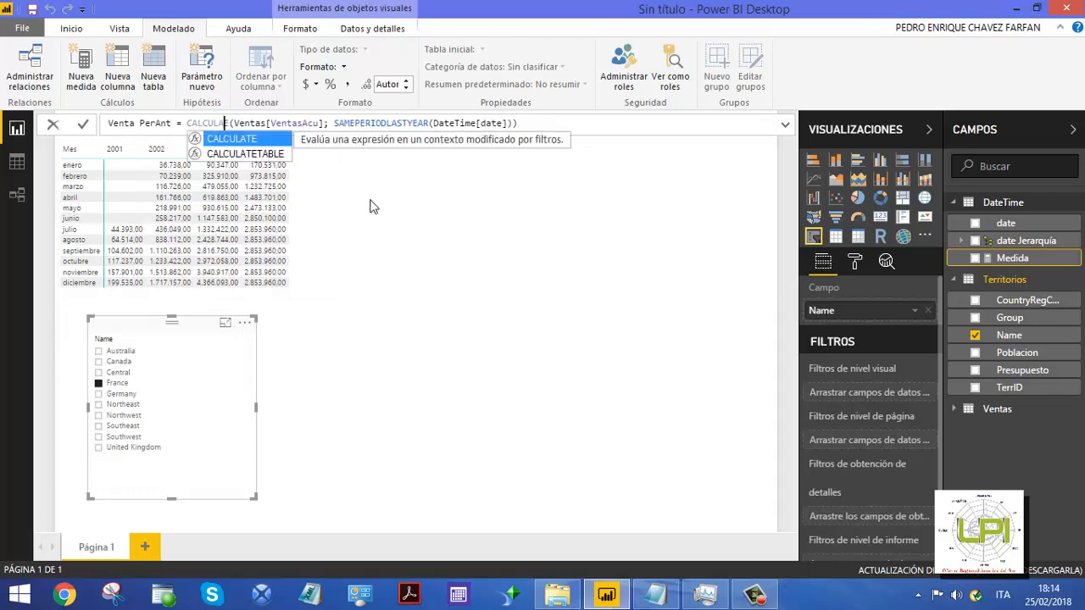
type("T")
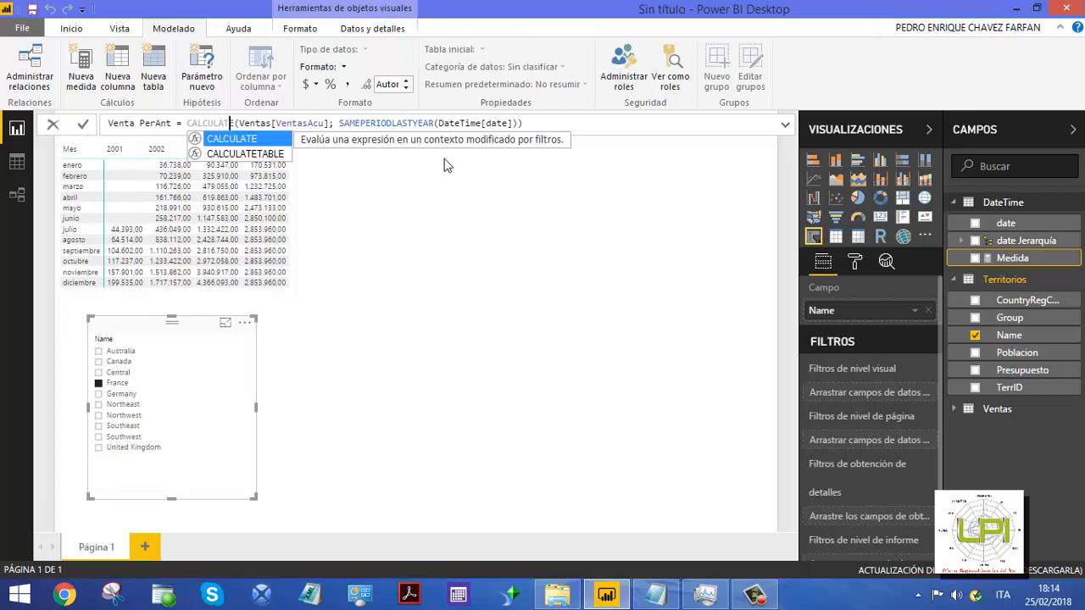
left_click(364, 134)
key("ctrl+shift+Right")
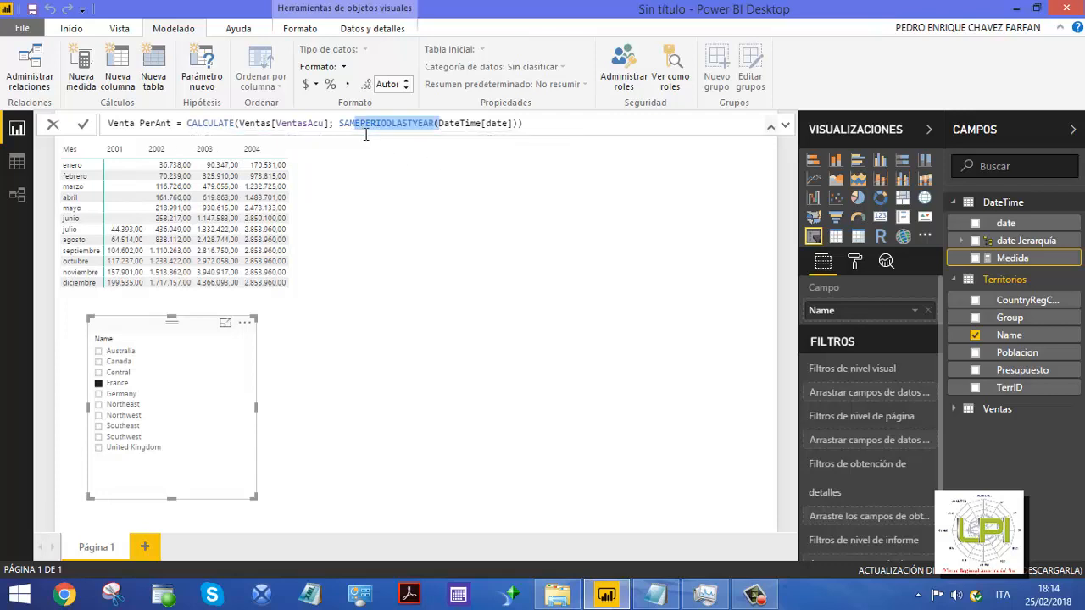
left_click(373, 133)
key("ctrl+space")
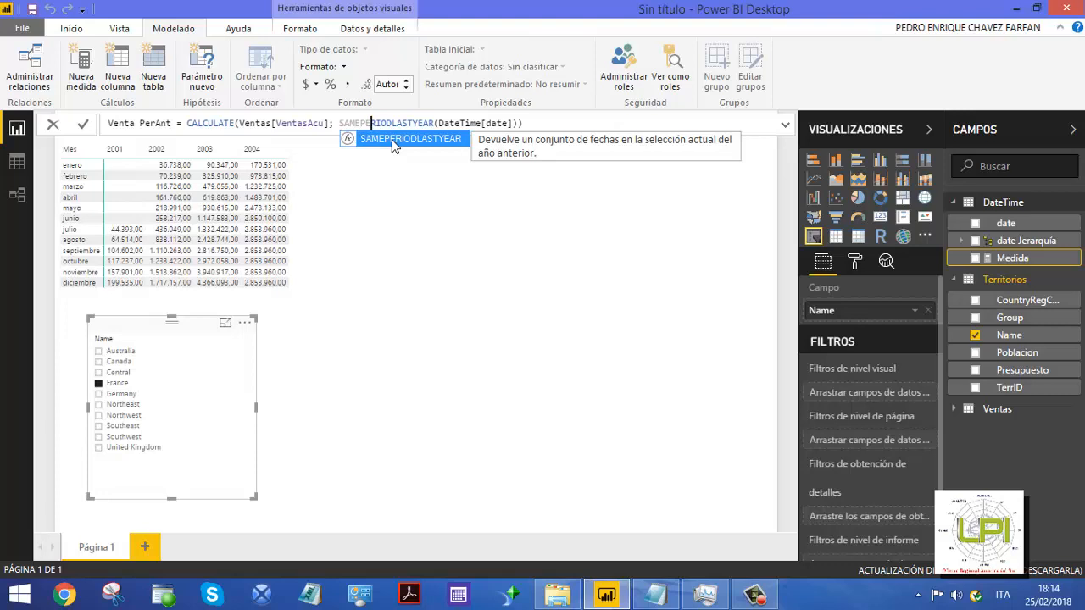
left_click(330, 124)
type("]")
mouse_move(333, 127)
left_mouse_down()
mouse_move(248, 129)
mouse_move(324, 128)
left_mouse_up()
left_click(290, 130)
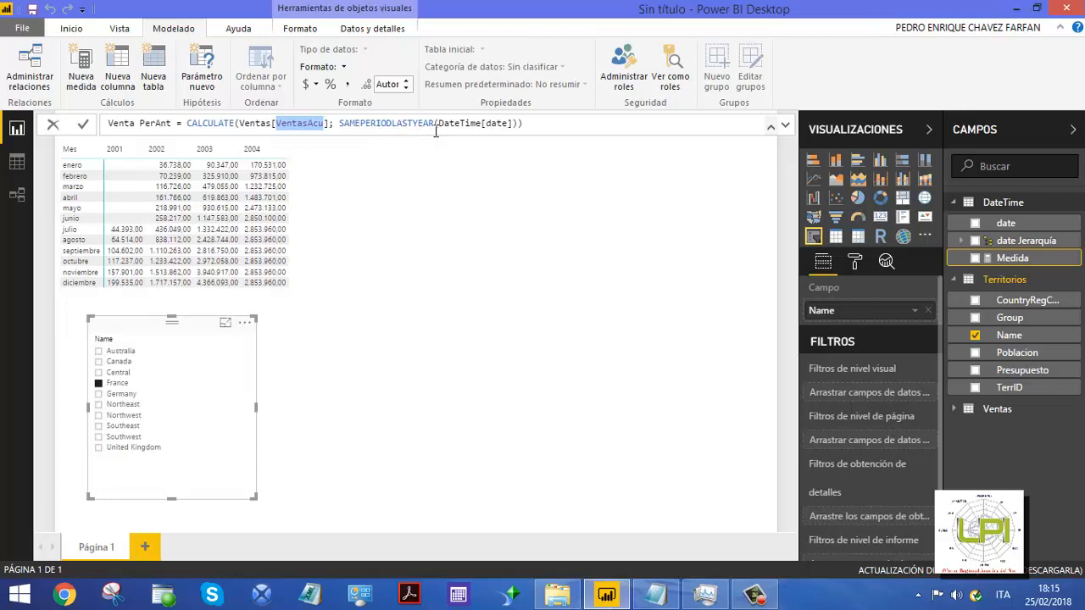
left_click(340, 125)
left_click(546, 129)
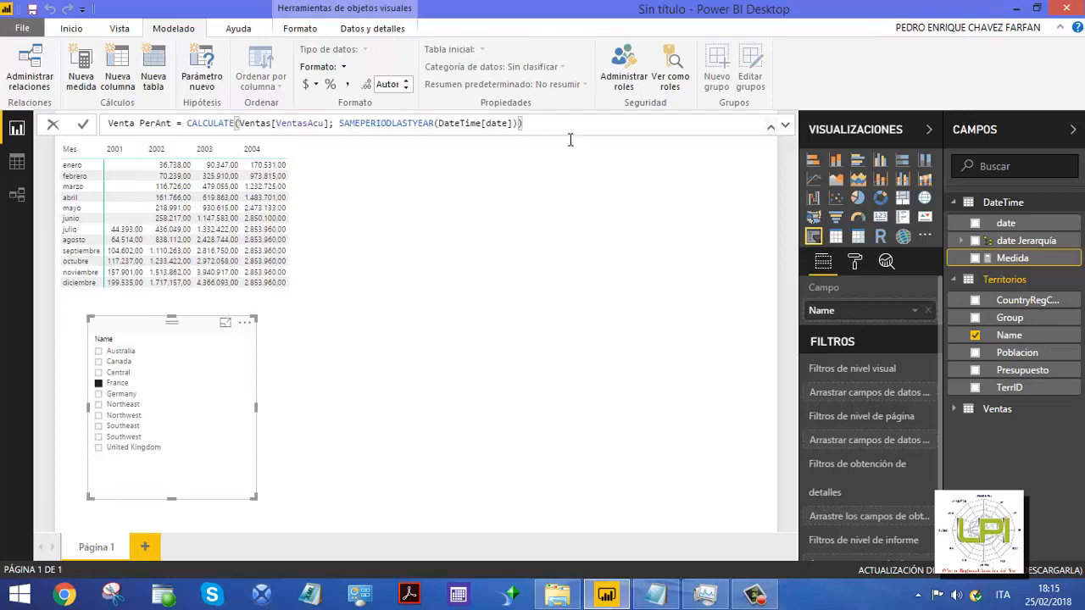
Commit the Venta PerAnt measure and look over the home tables available for it
key("Return")
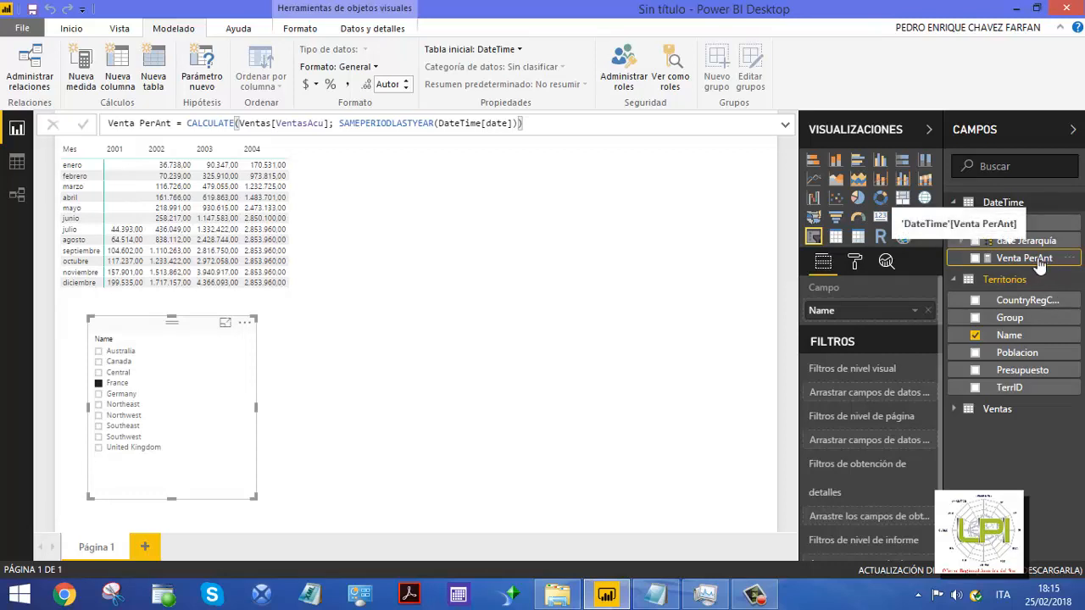
left_click(519, 50)
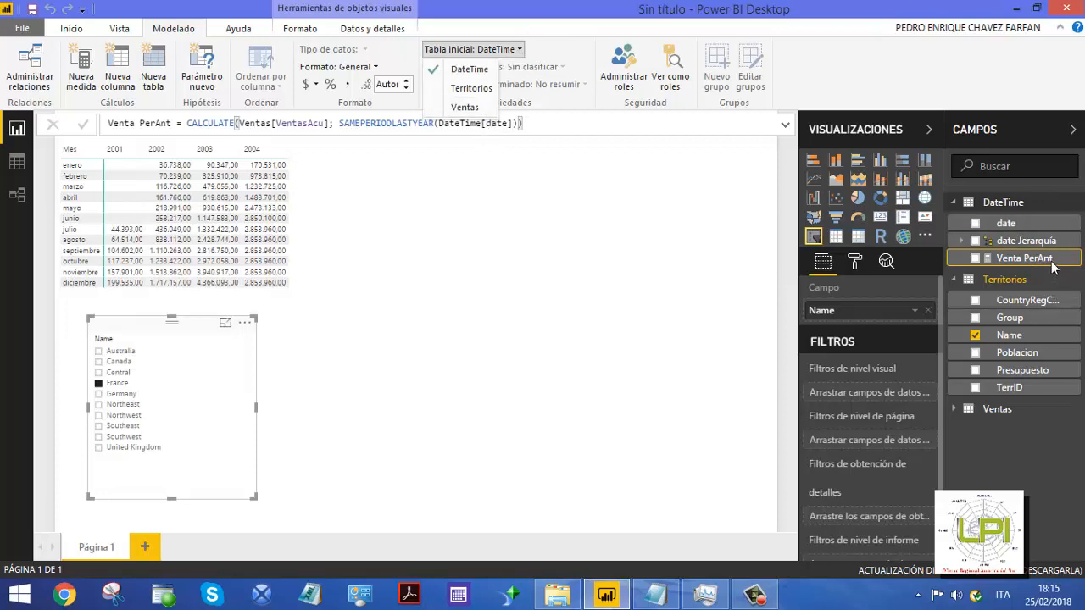
left_click(314, 221)
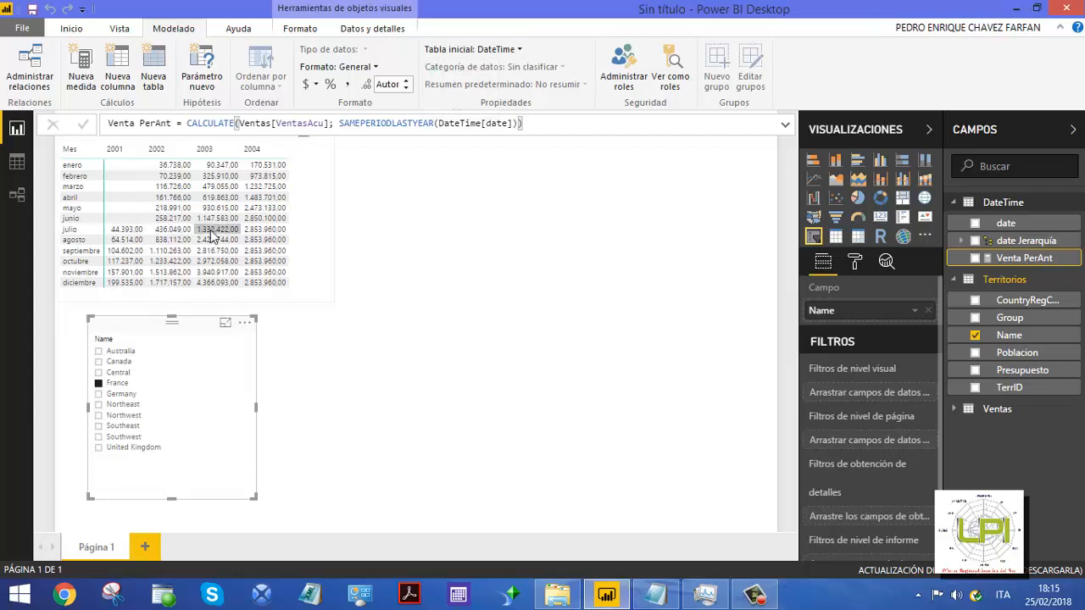
Add Venta PerAnt to the matrix values below VentasAcu and resize the matrix to fit all its columns and rows
left_click(314, 199)
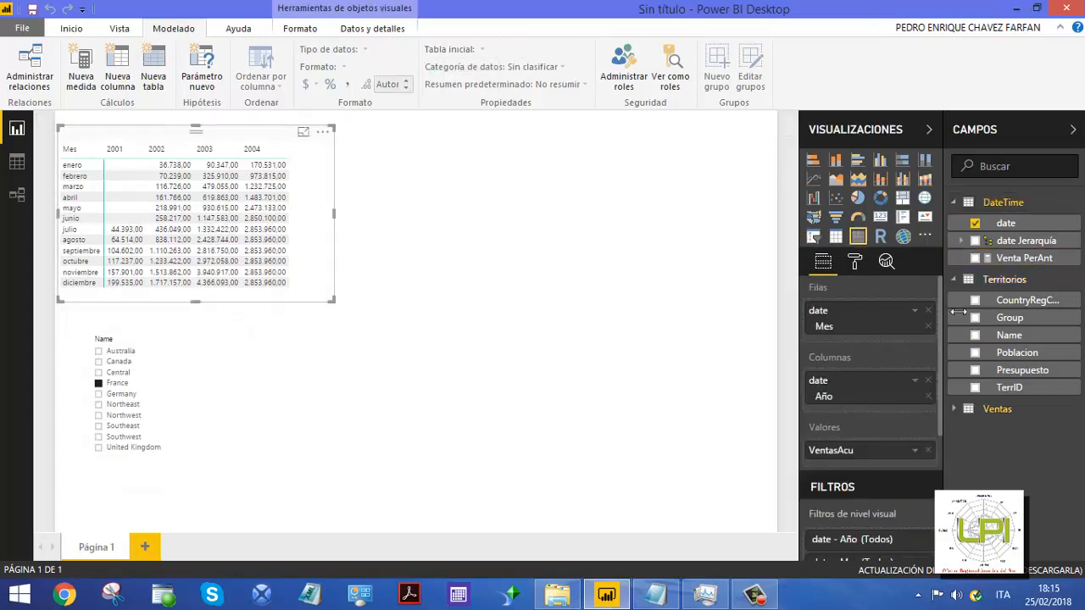
left_click_drag(1027, 259, 895, 467)
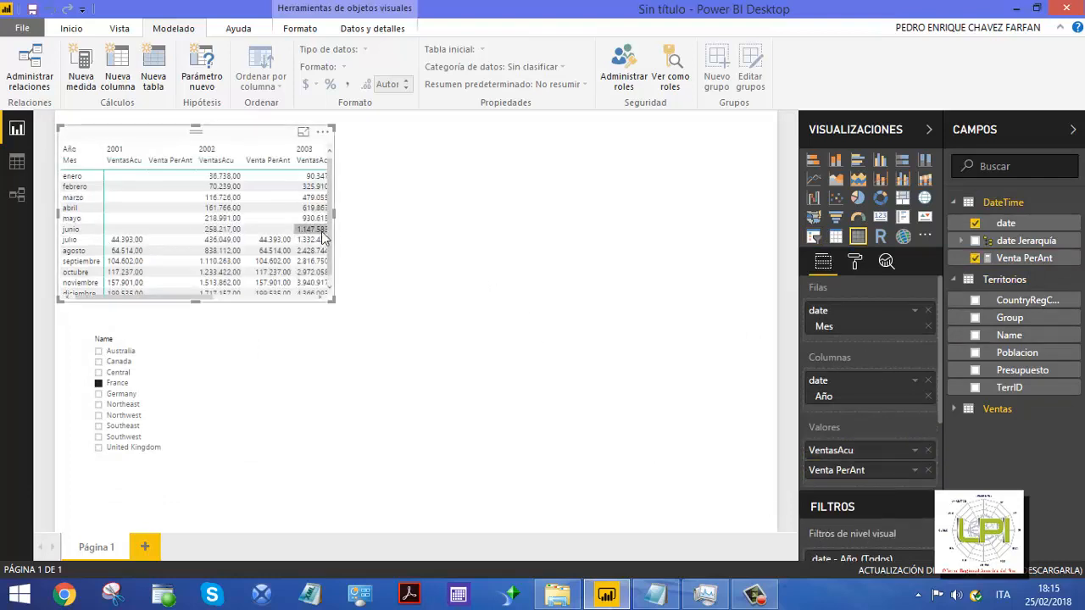
left_click_drag(334, 227, 513, 250)
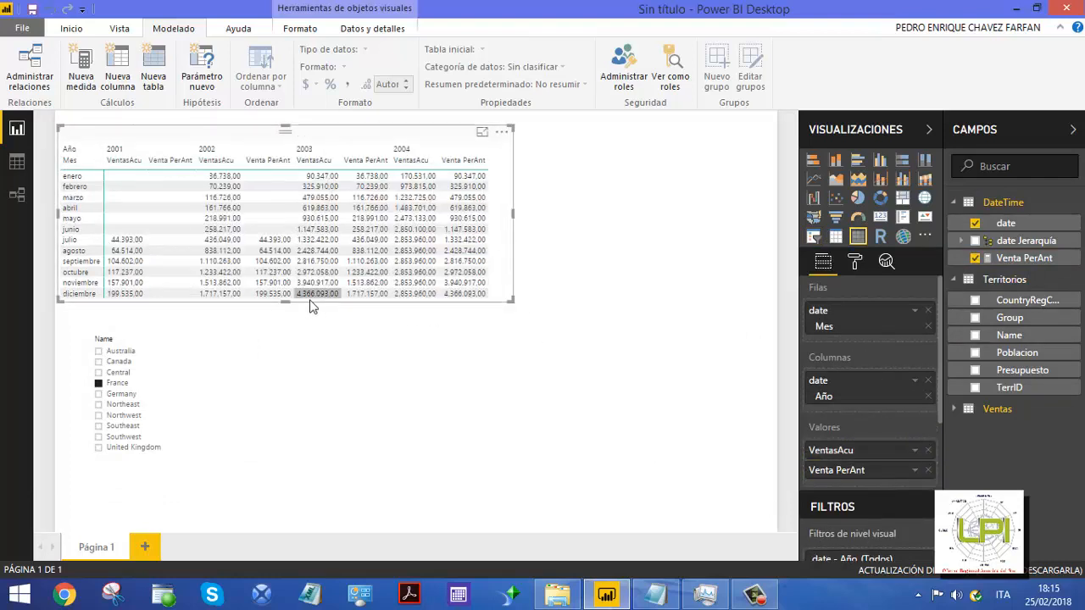
left_click_drag(286, 301, 297, 339)
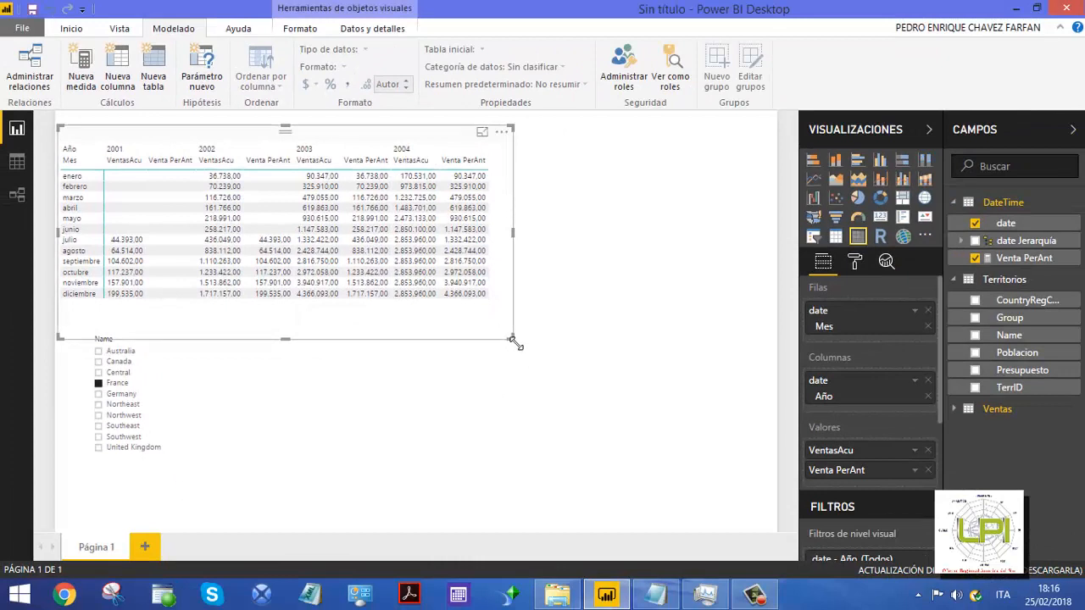
left_click_drag(515, 340, 498, 317)
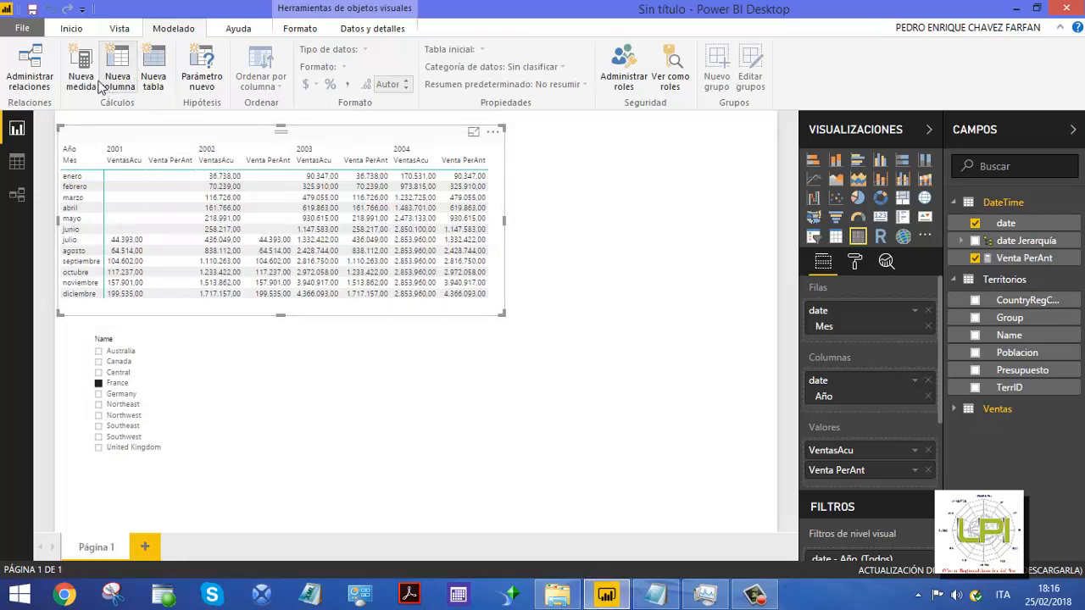
Create the measure Dif = Ventas[VentasAcu] - DateTime[Venta PerAnt] and review both measures in its formula
left_click(126, 95)
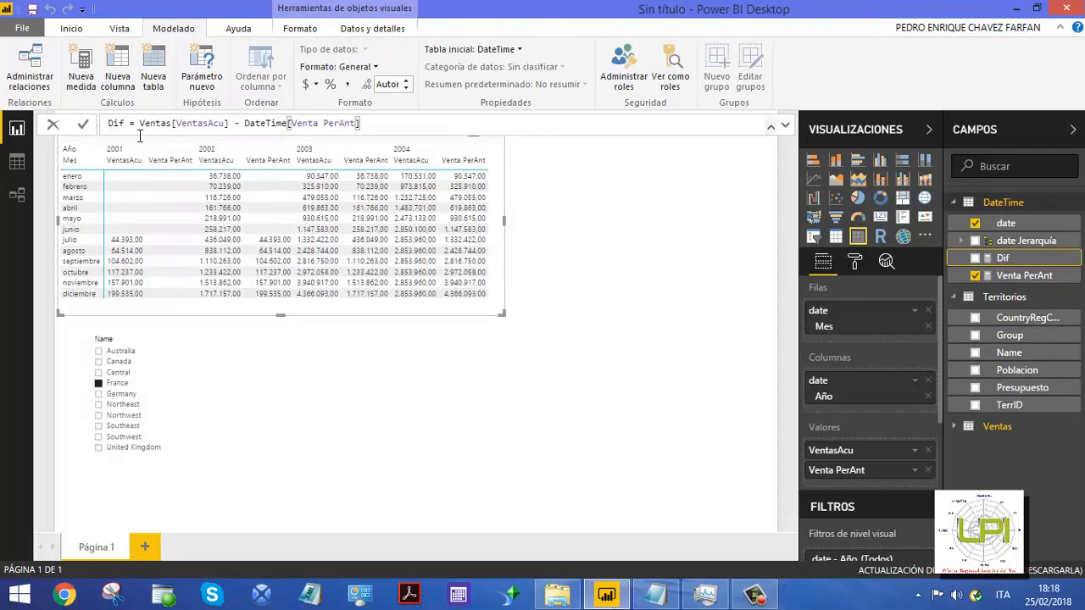
key("Return")
left_click(176, 128)
left_click_drag(291, 126, 363, 148)
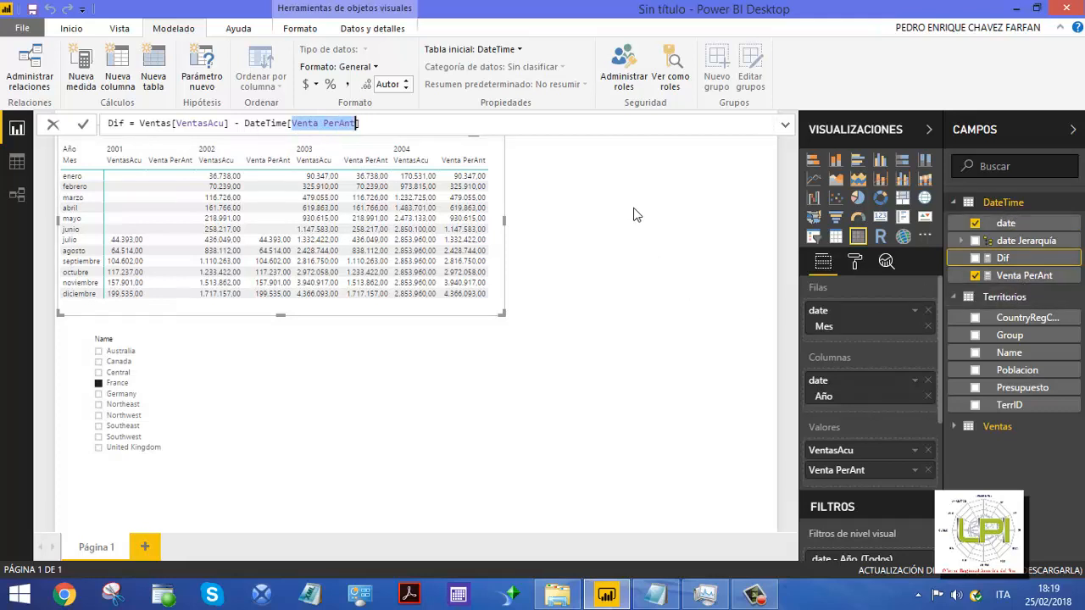
left_click(465, 127)
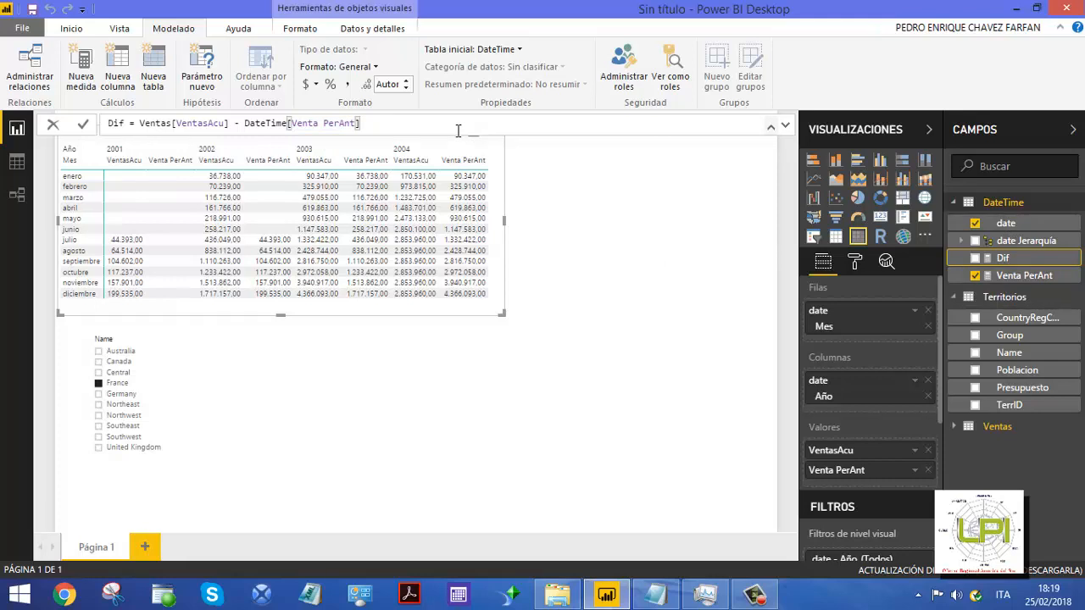
Commit the Dif measure and create the measure VarVtas % = DIVIDE([Dif]; Ventas[VentasAcu])
key("Return")
left_click(552, 380)
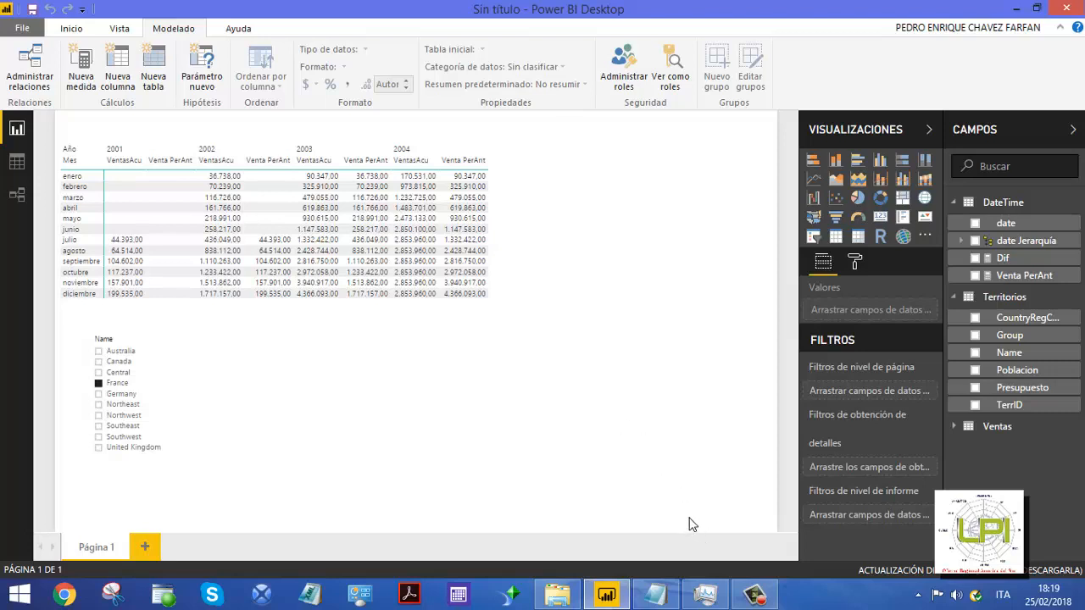
left_click(81, 67)
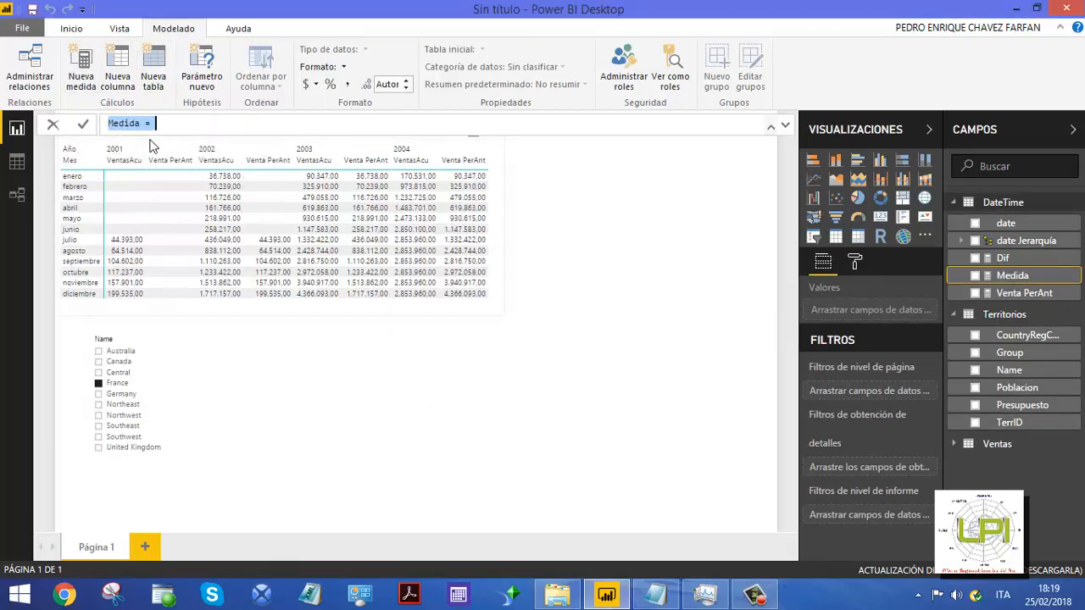
type("VarVtas % = DIVIDE([Dif]; Ventas[VentasAcu])")
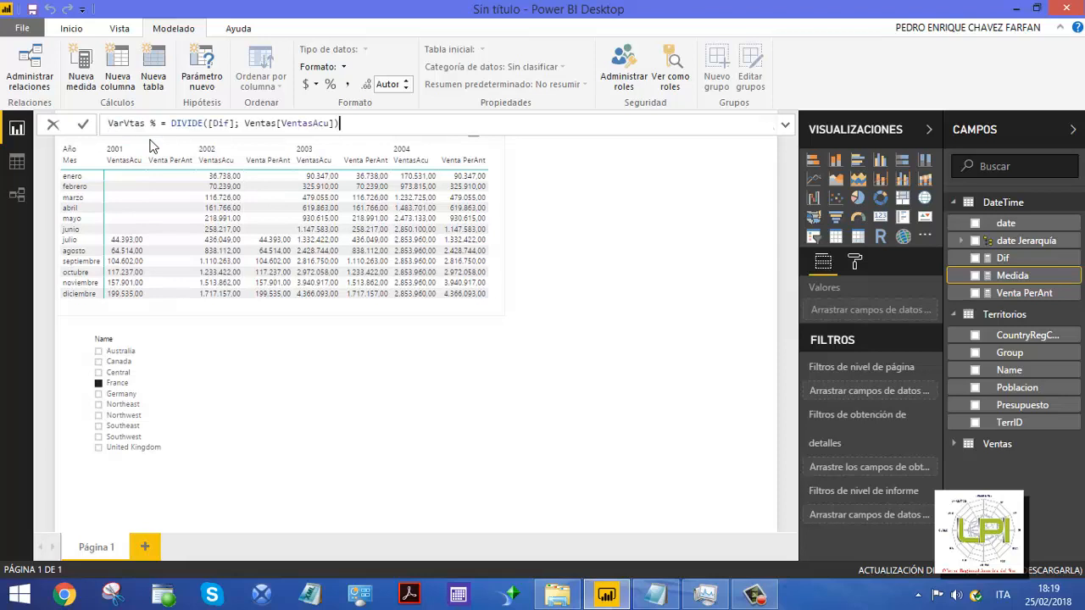
left_click(373, 127)
key("Return")
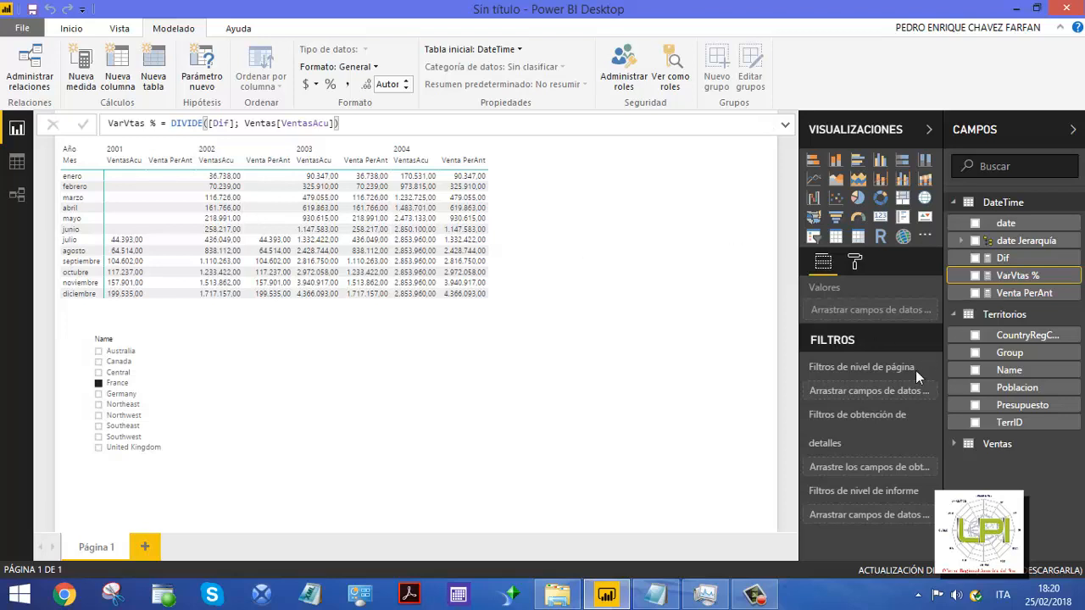
Insert a widened waterfall chart below the matrix, beside the slicer, with VarVtas % on the Y axis and date as category
left_click(485, 424)
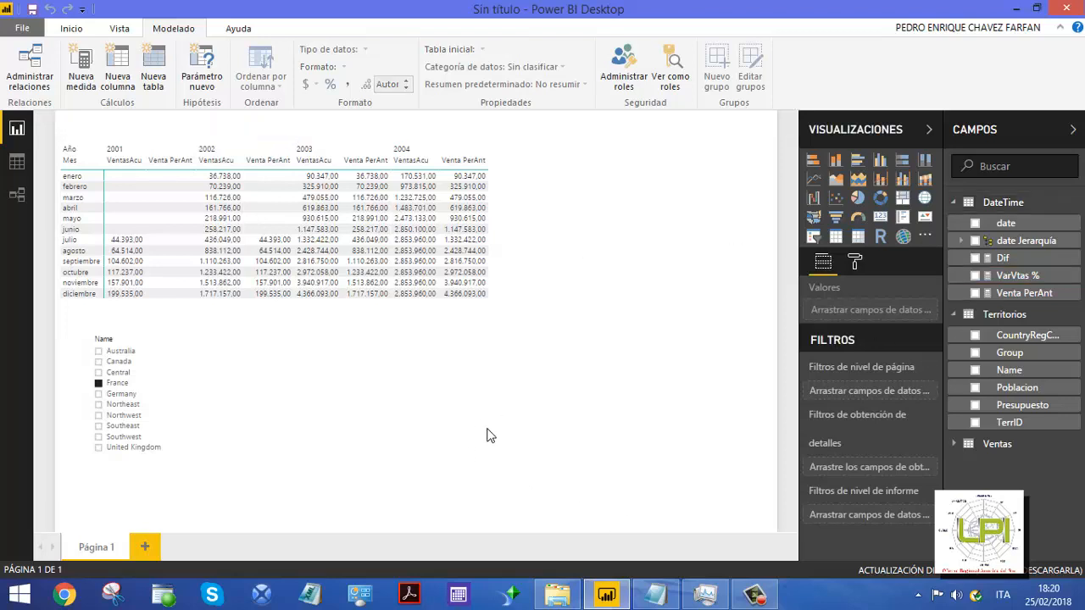
left_click(819, 201)
left_click(445, 405)
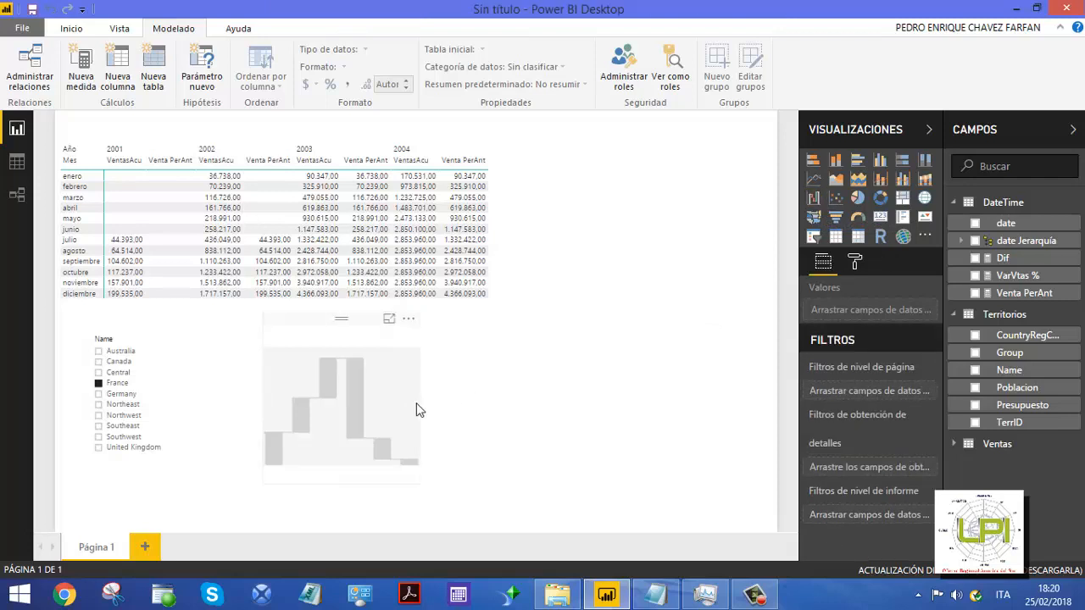
left_click(413, 408)
left_click_drag(426, 402, 540, 432)
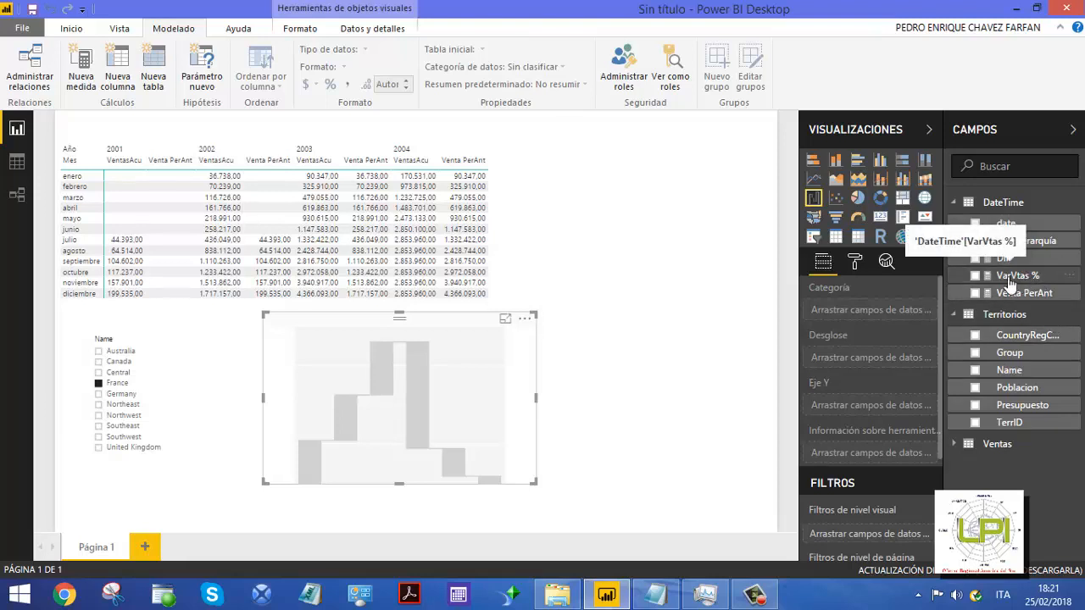
left_click_drag(1024, 283, 880, 407)
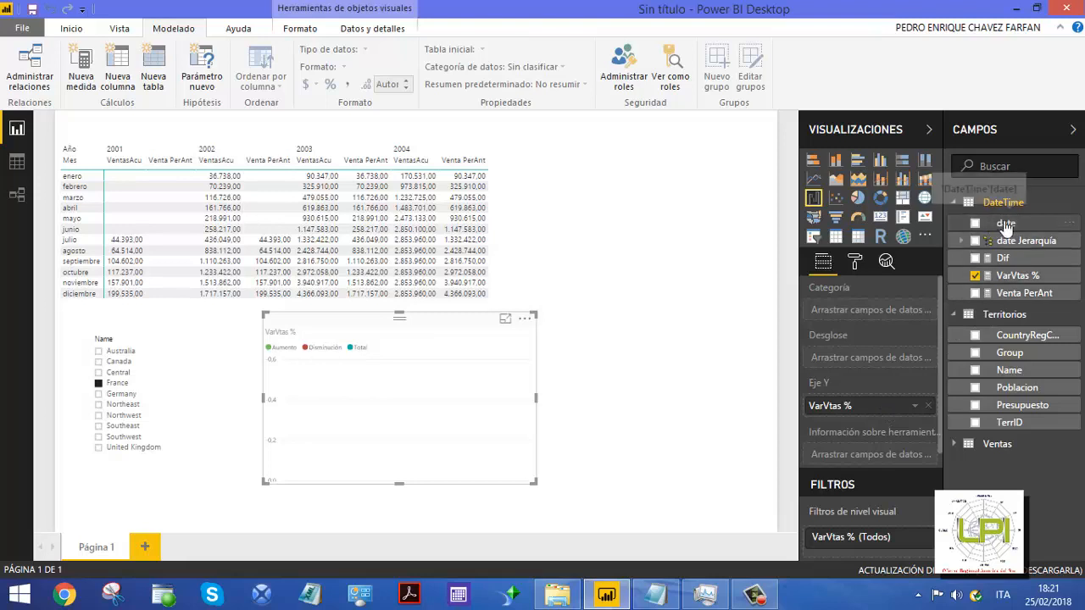
left_click_drag(1022, 229, 876, 319)
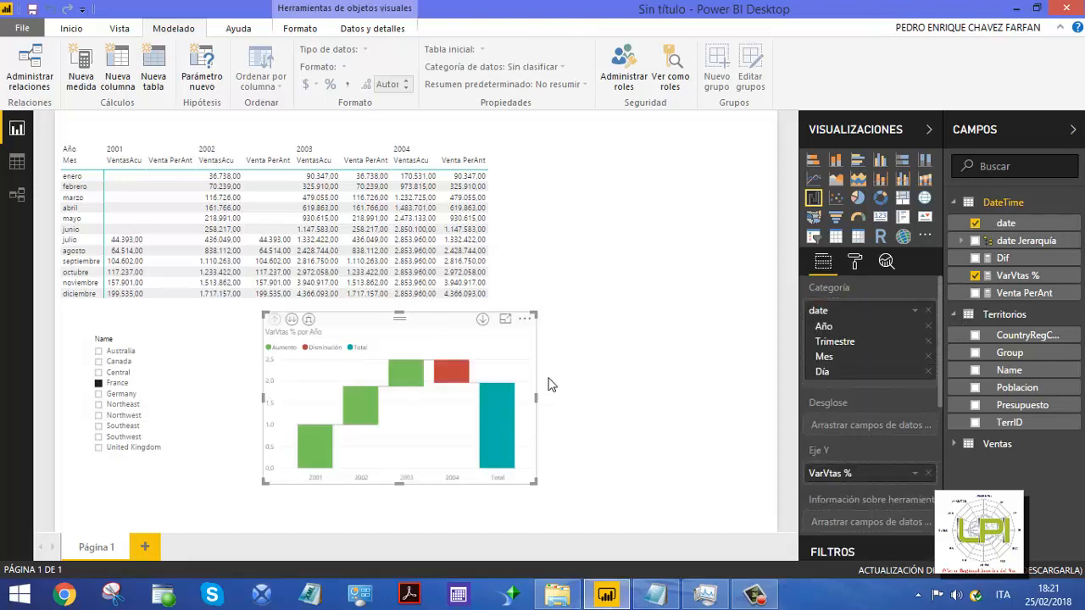
Examine the VarVtas % values of the 2002, 2003 and 2004 waterfall bars in focus mode and return to the report
left_click(506, 321)
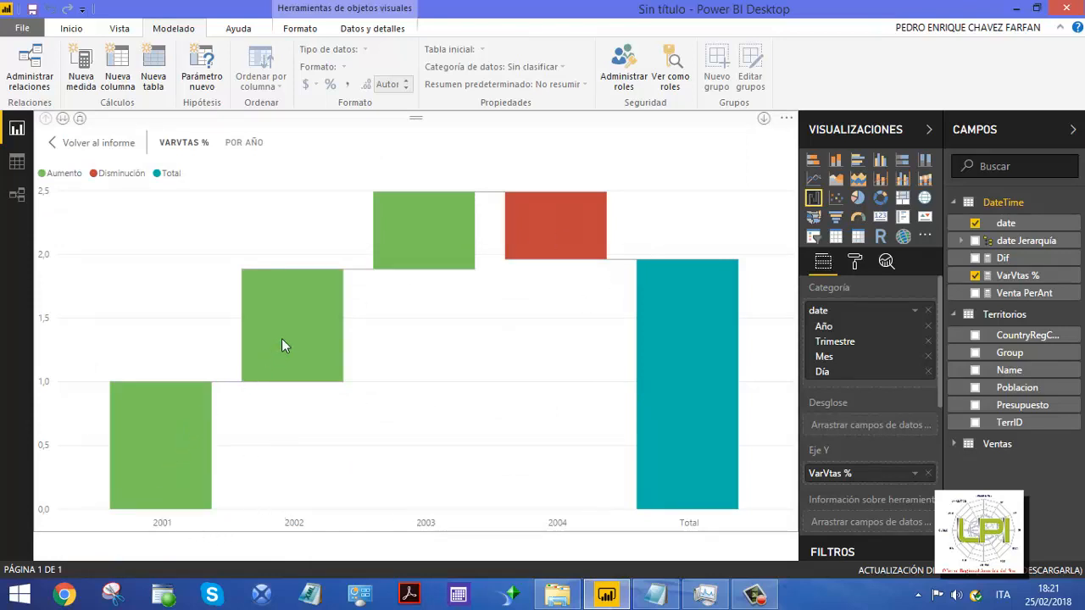
mouse_move(289, 337)
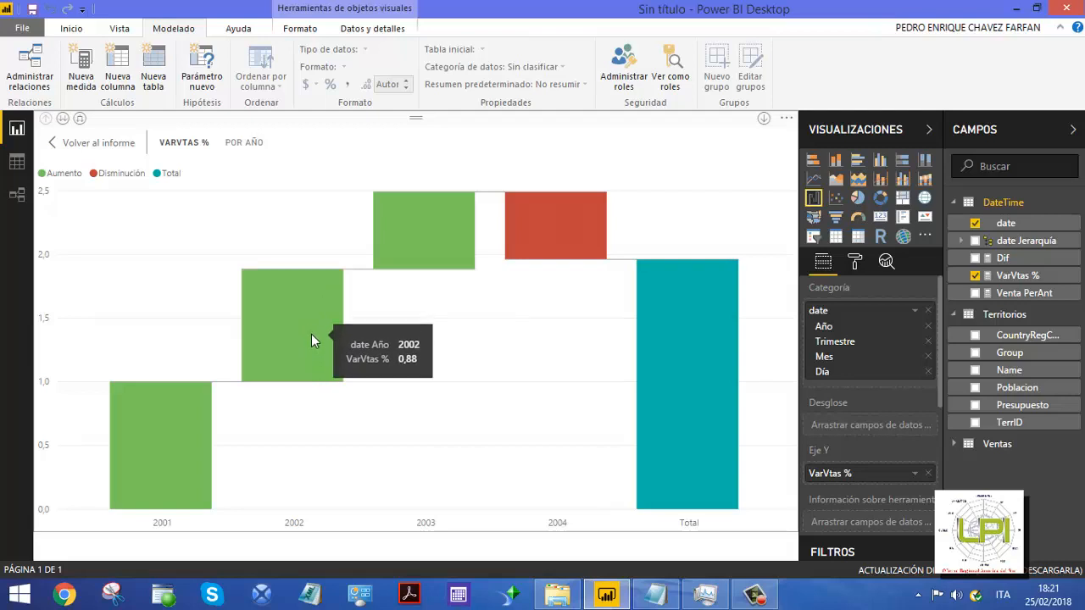
mouse_move(441, 229)
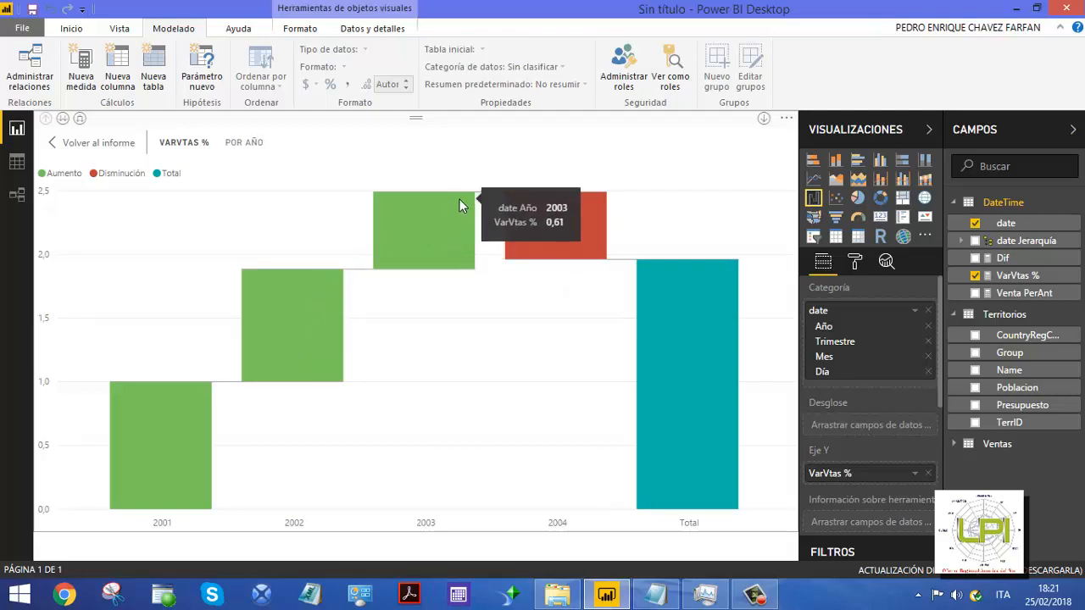
mouse_move(563, 212)
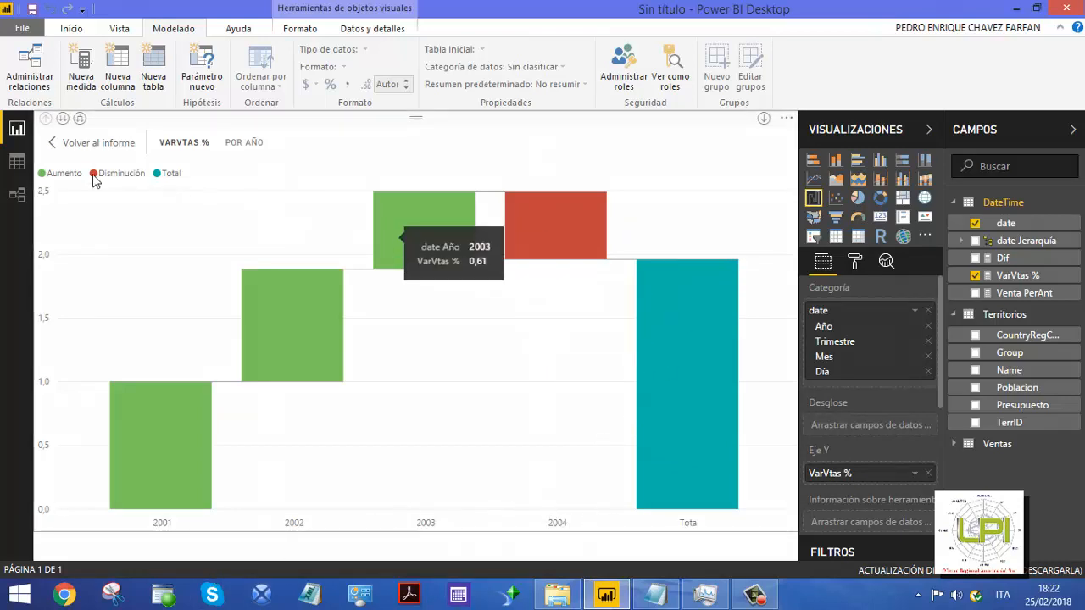
left_click(97, 144)
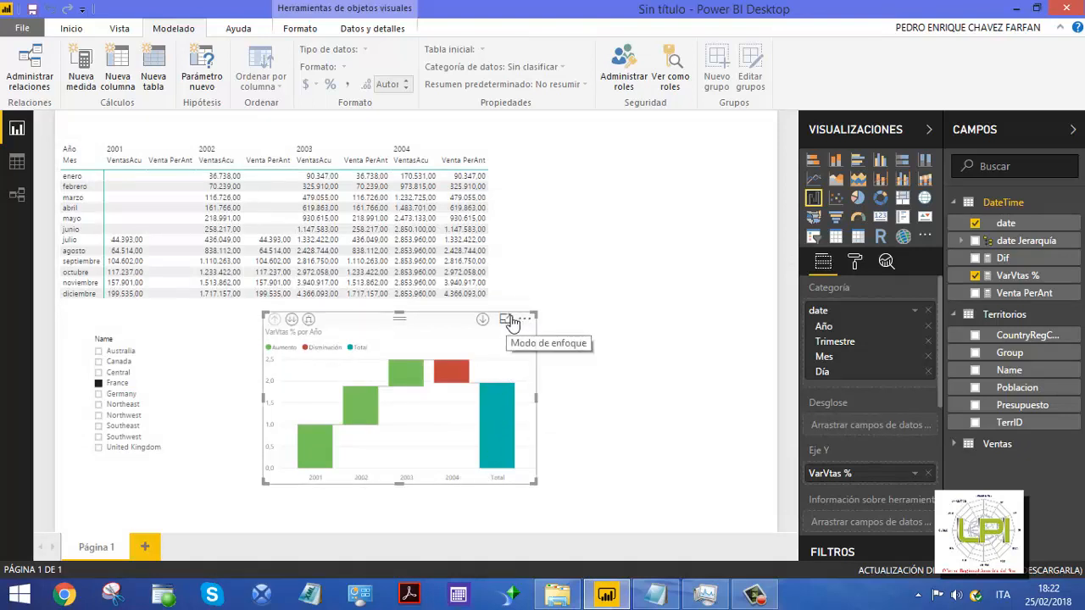
Remove Año and Trimestre from the waterfall chart's date category and inspect the monthly VarVtas % bars in focus mode
left_click(928, 327)
left_click(929, 328)
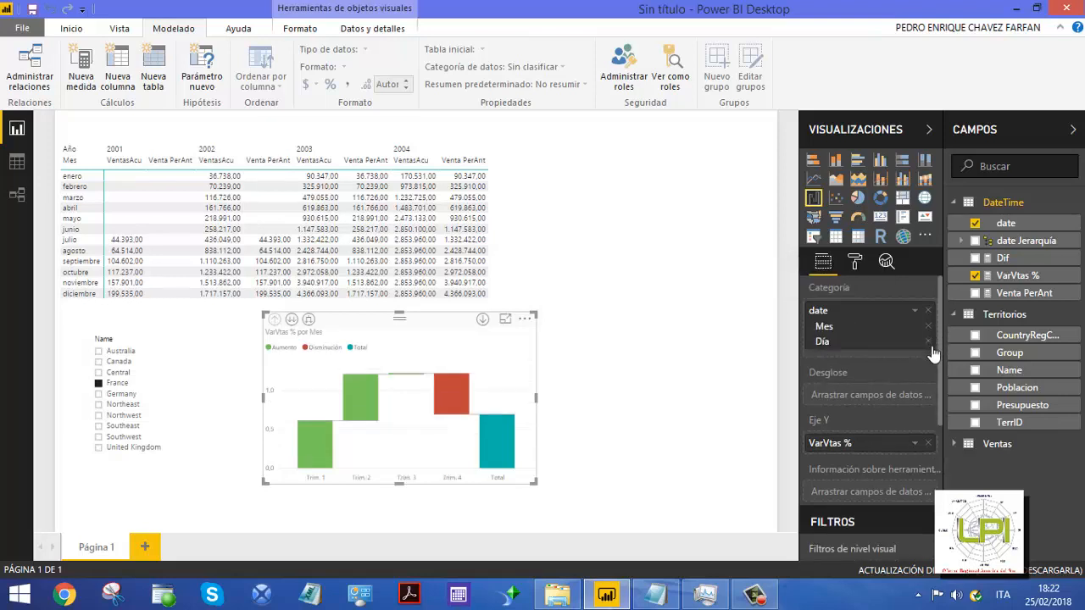
left_click(506, 319)
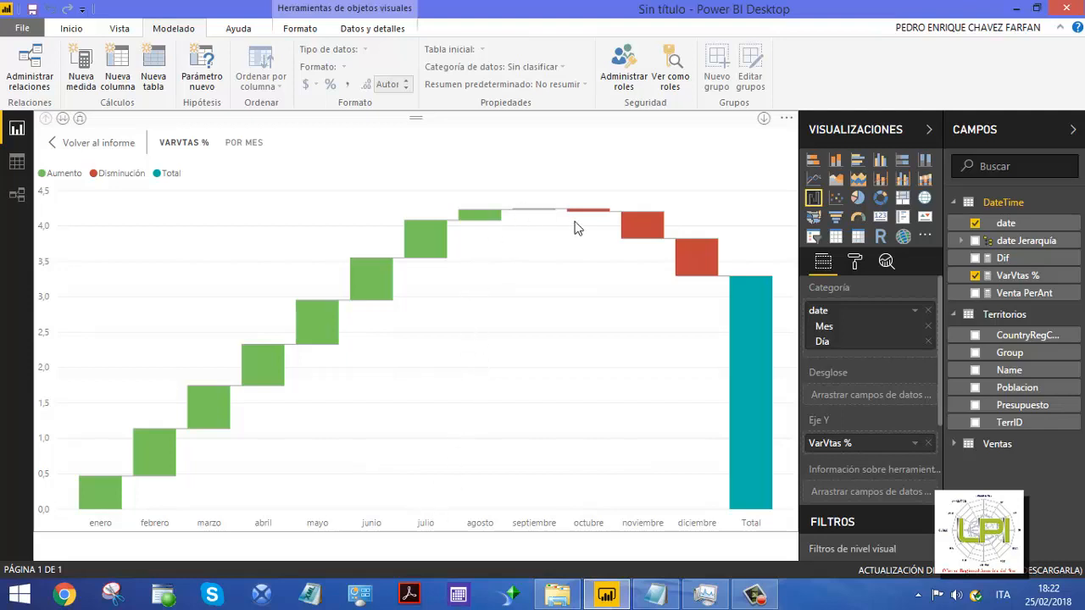
mouse_move(365, 291)
mouse_move(678, 270)
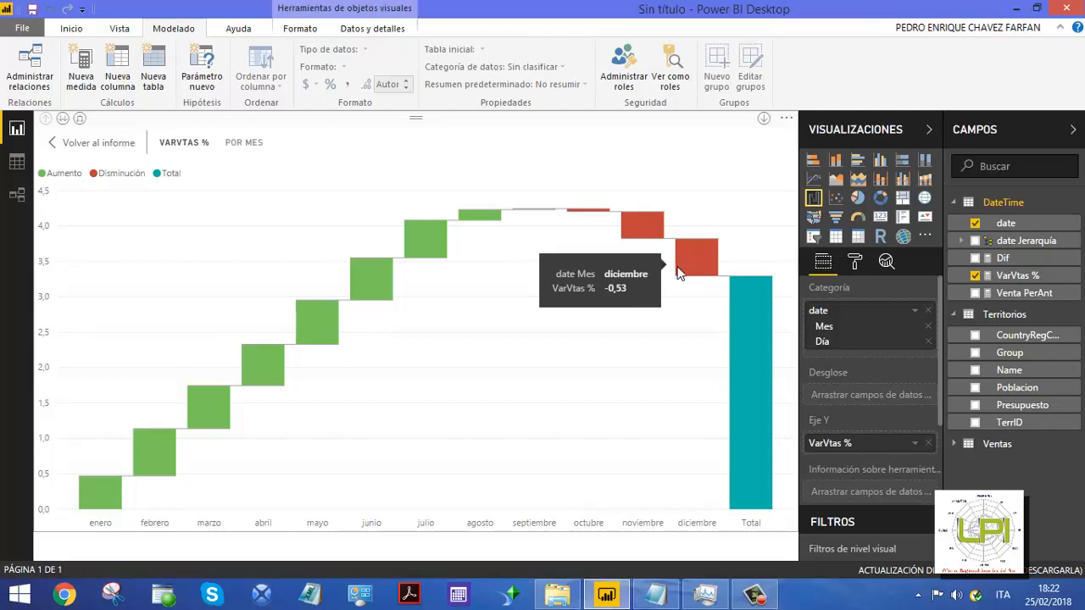
mouse_move(747, 360)
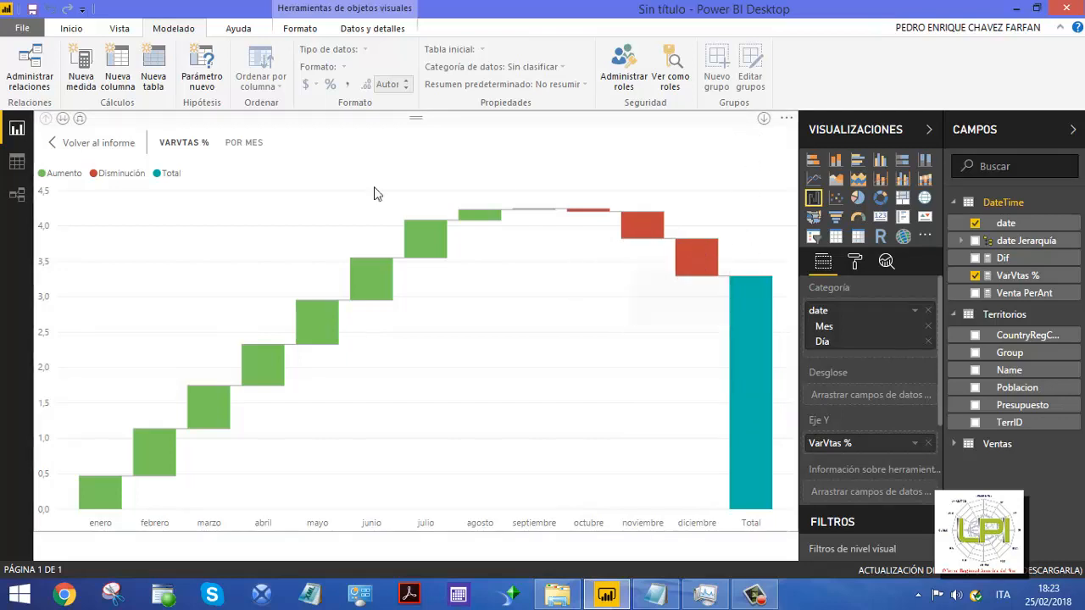
left_click(72, 144)
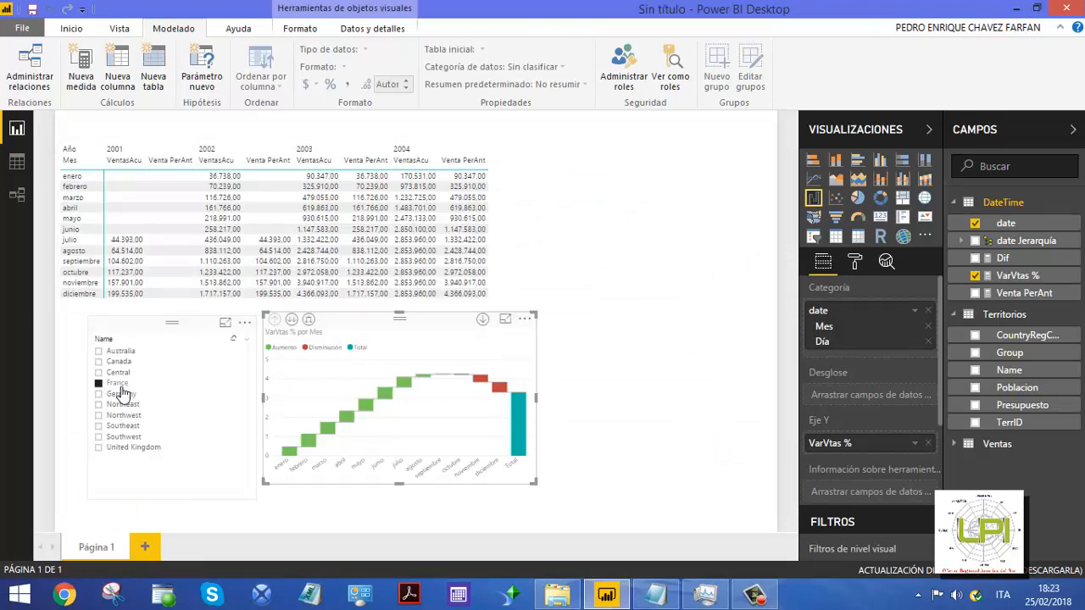
Filter the report by territory with Central, Canada, United Kingdom and lastly Germany to compare the monthly variation
left_click(123, 373)
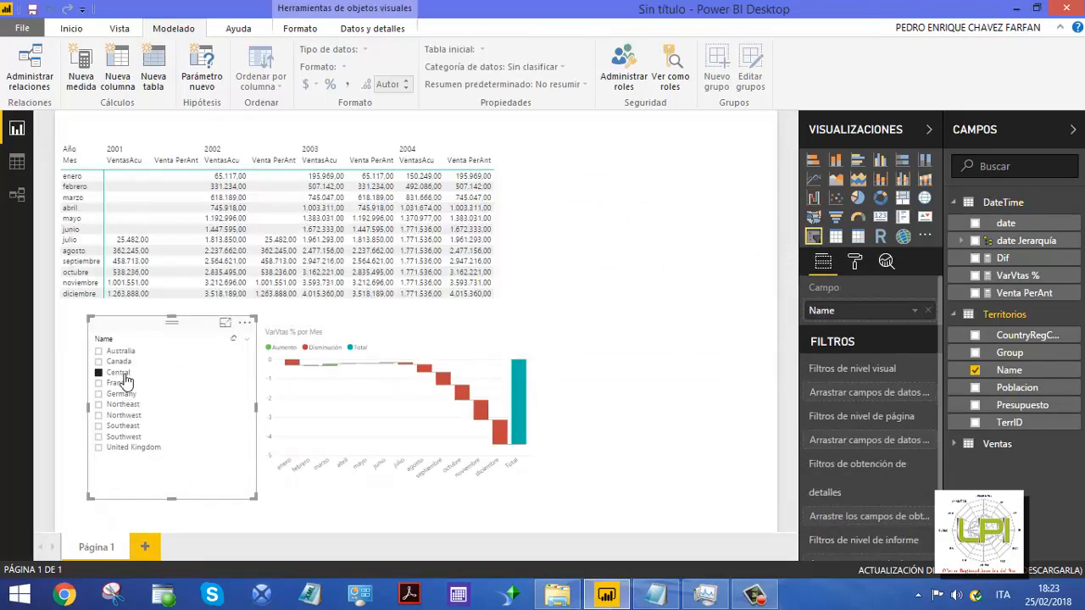
left_click(125, 363)
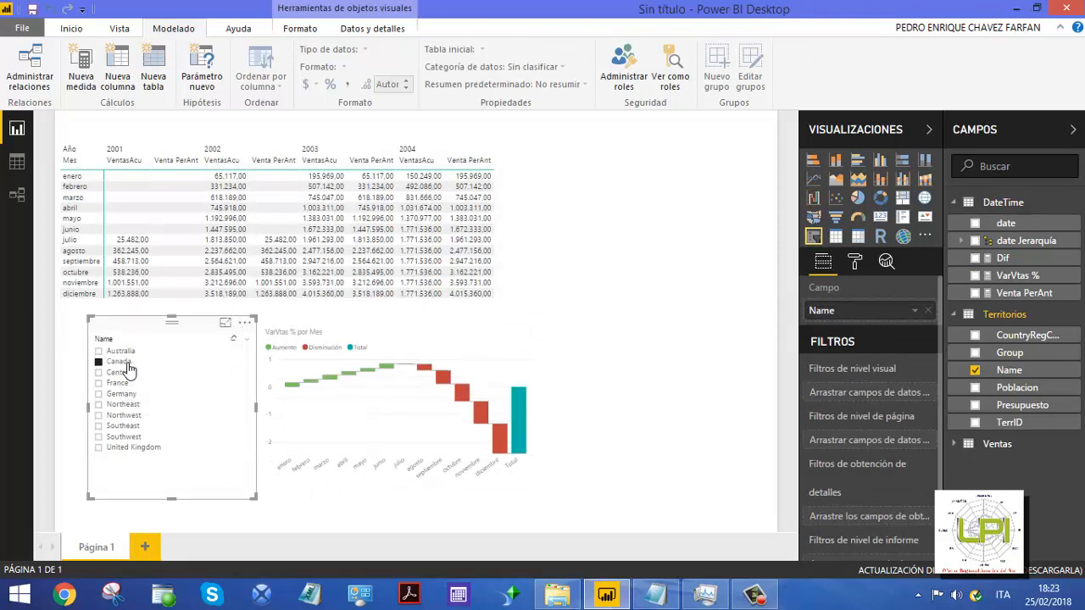
left_click(126, 449)
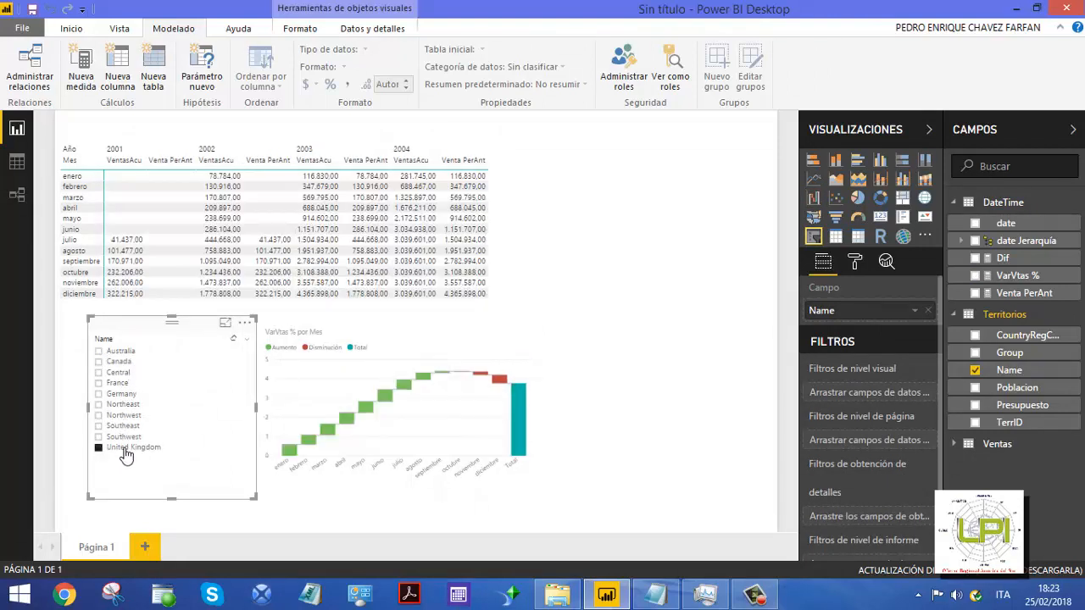
left_click(123, 394)
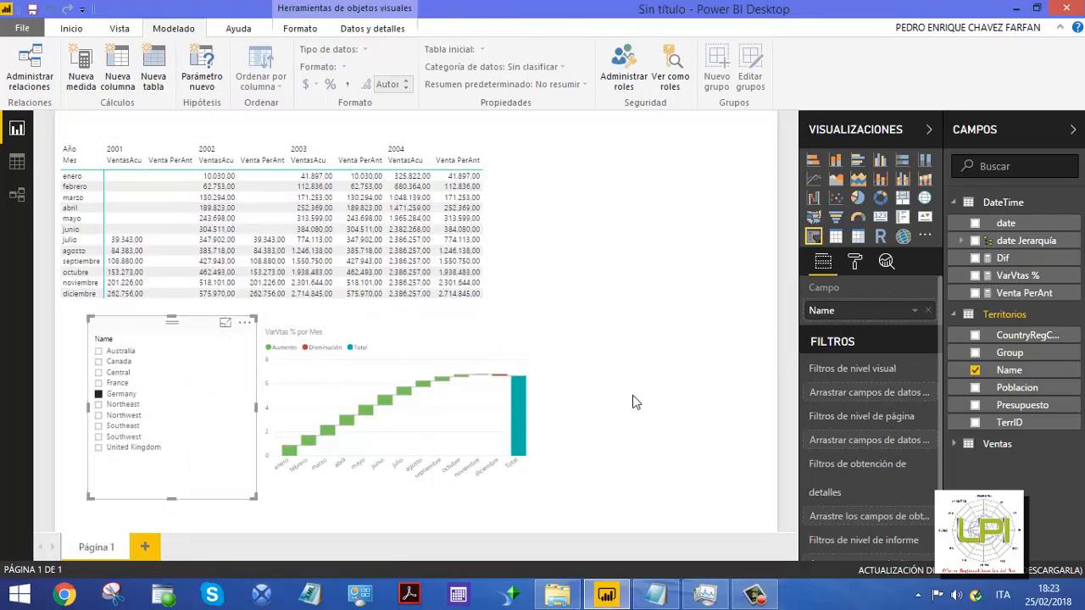